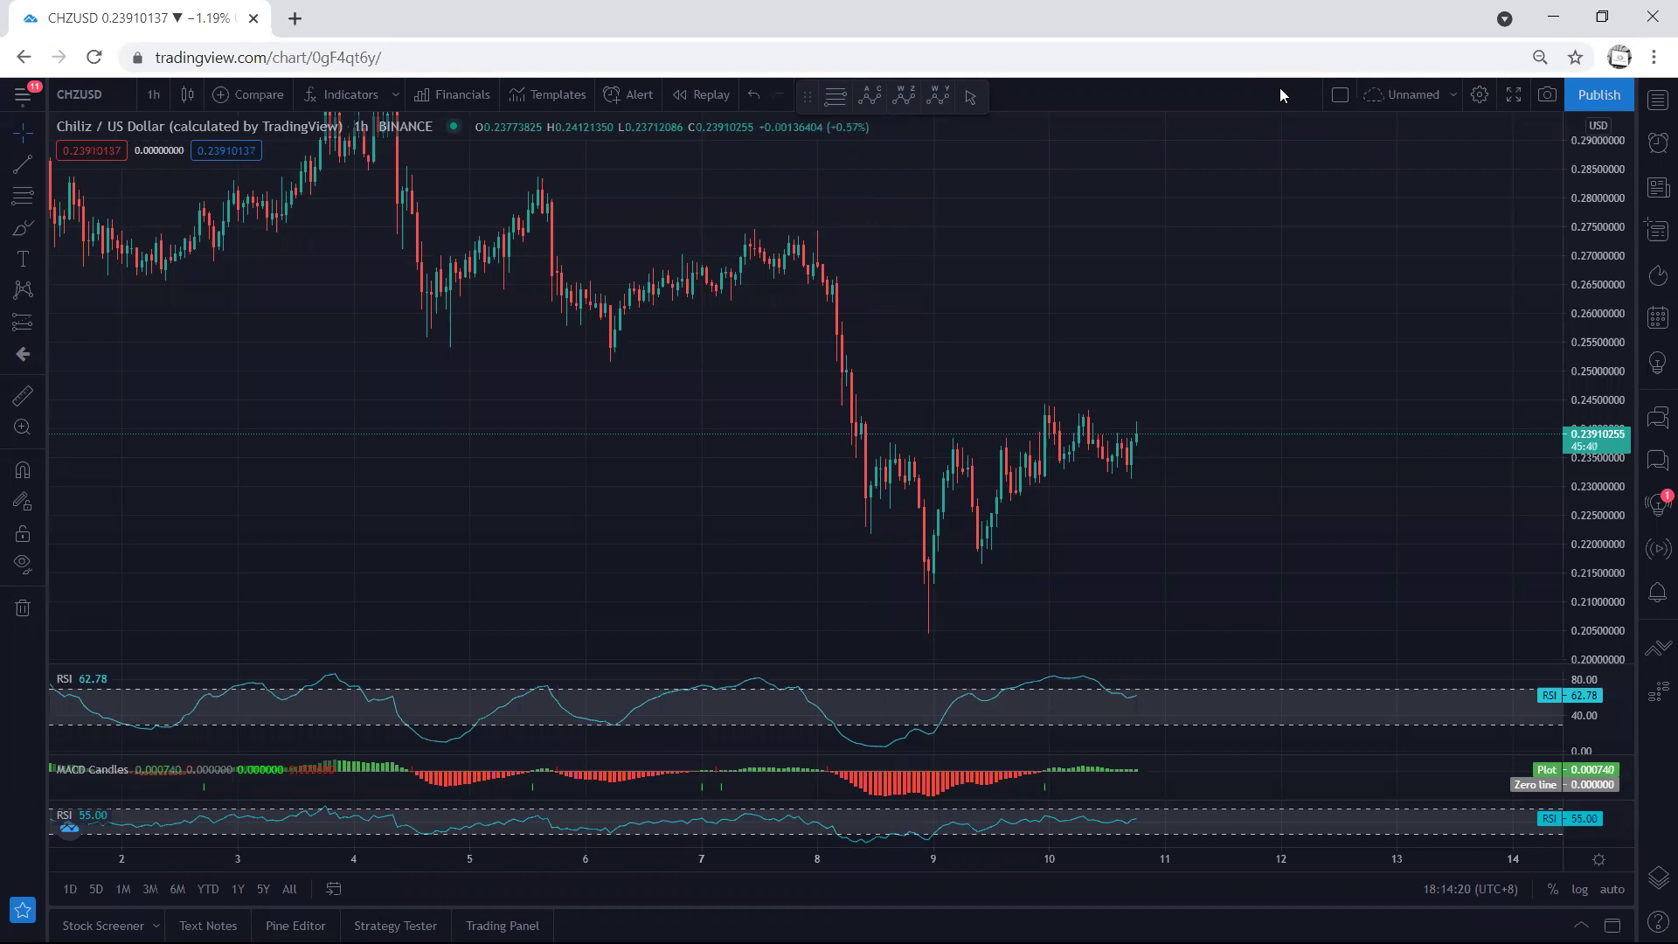
- Bracket the 4–7 June consolidation with freehand lines, trace the 8 June drop and the following recovery, and clear the markup
left_click_drag(1614, 152, 1608, 215)
mouse_move(1208, 260)
left_mouse_down()
mouse_move(1225, 254)
mouse_move(1207, 260)
left_mouse_up()
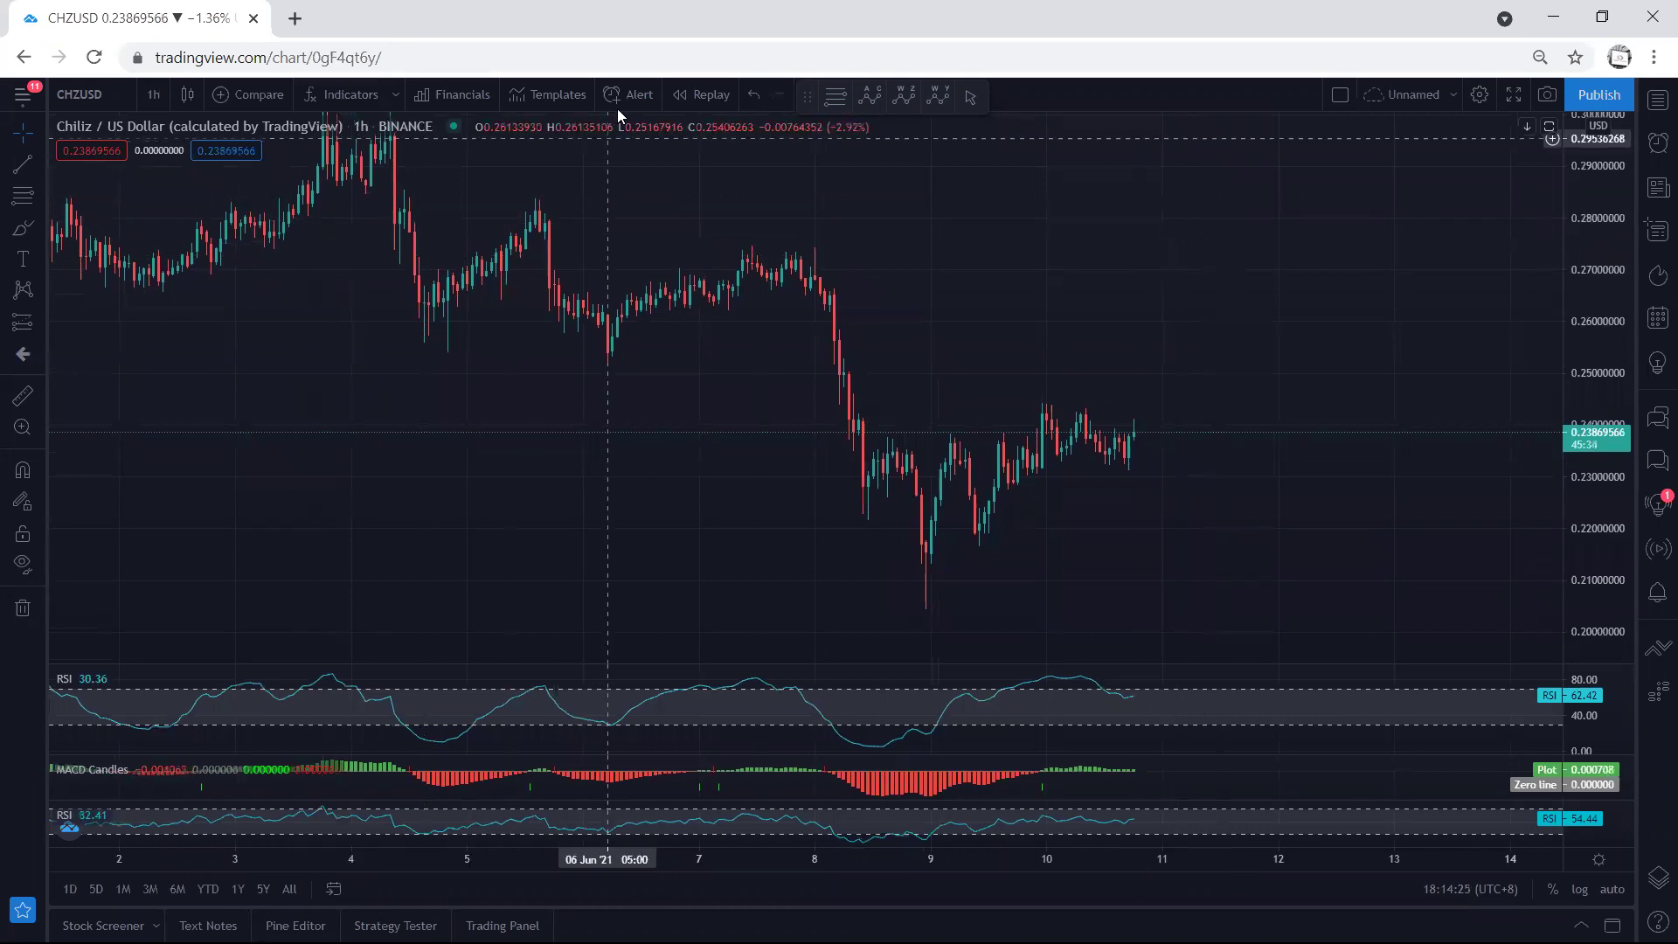
key("ctrl+2")
left_click_drag(611, 314, 771, 254)
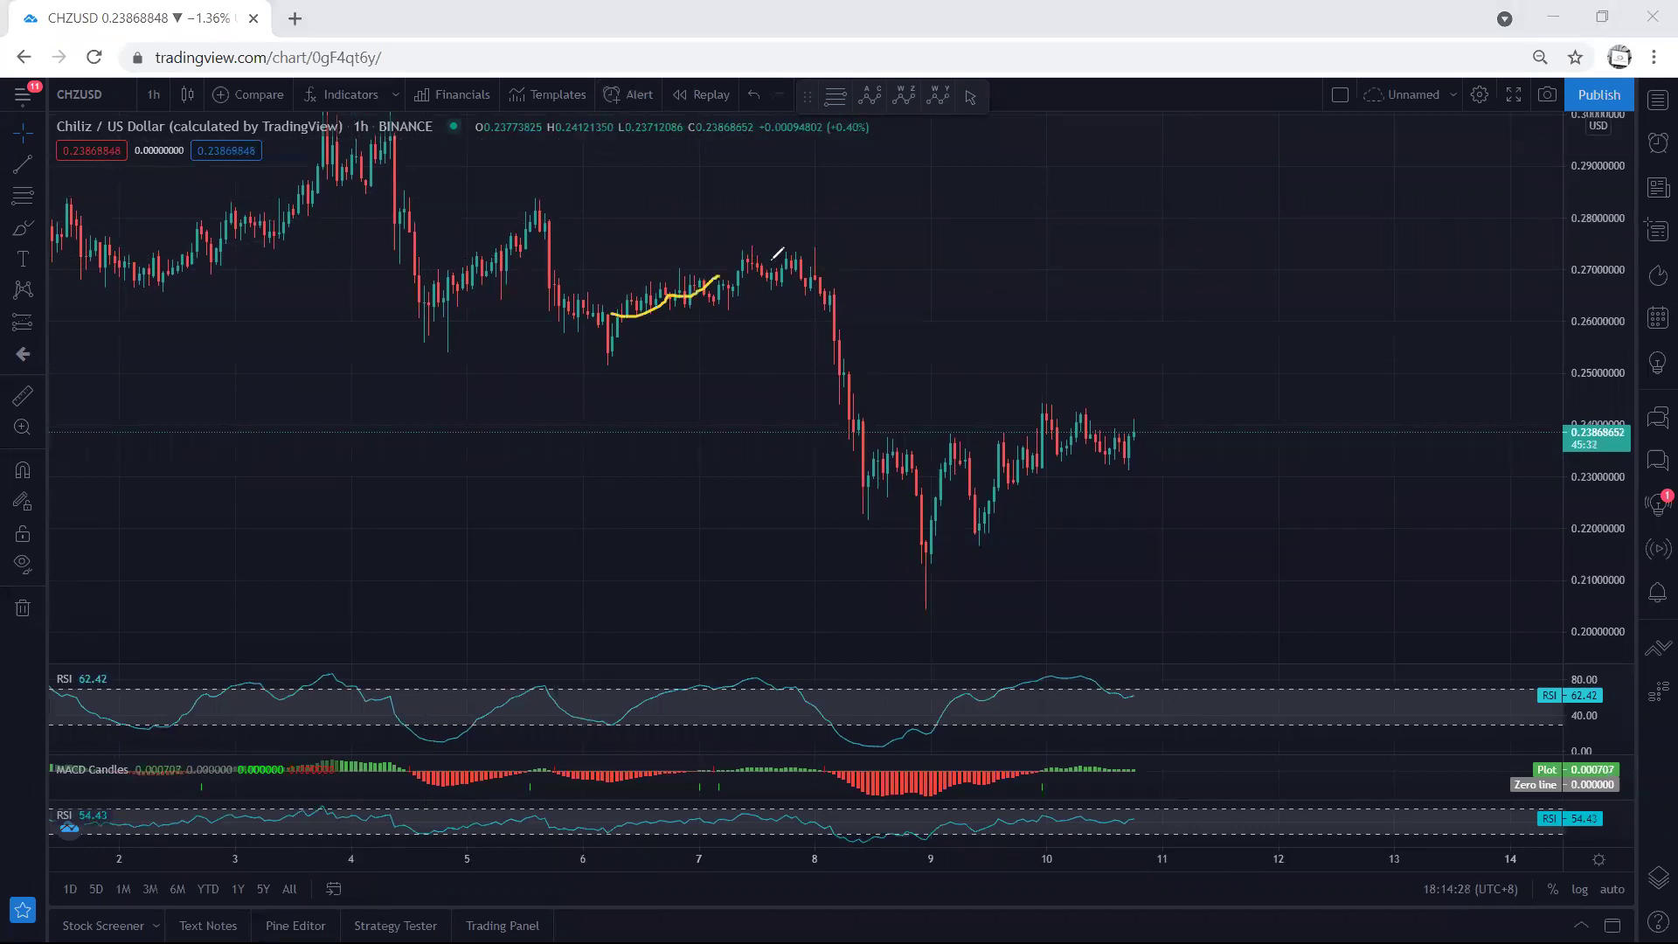
left_click_drag(536, 195, 774, 238)
left_click_drag(425, 335, 595, 347)
mouse_move(811, 258)
left_mouse_down()
mouse_move(885, 557)
mouse_move(1086, 427)
left_mouse_up()
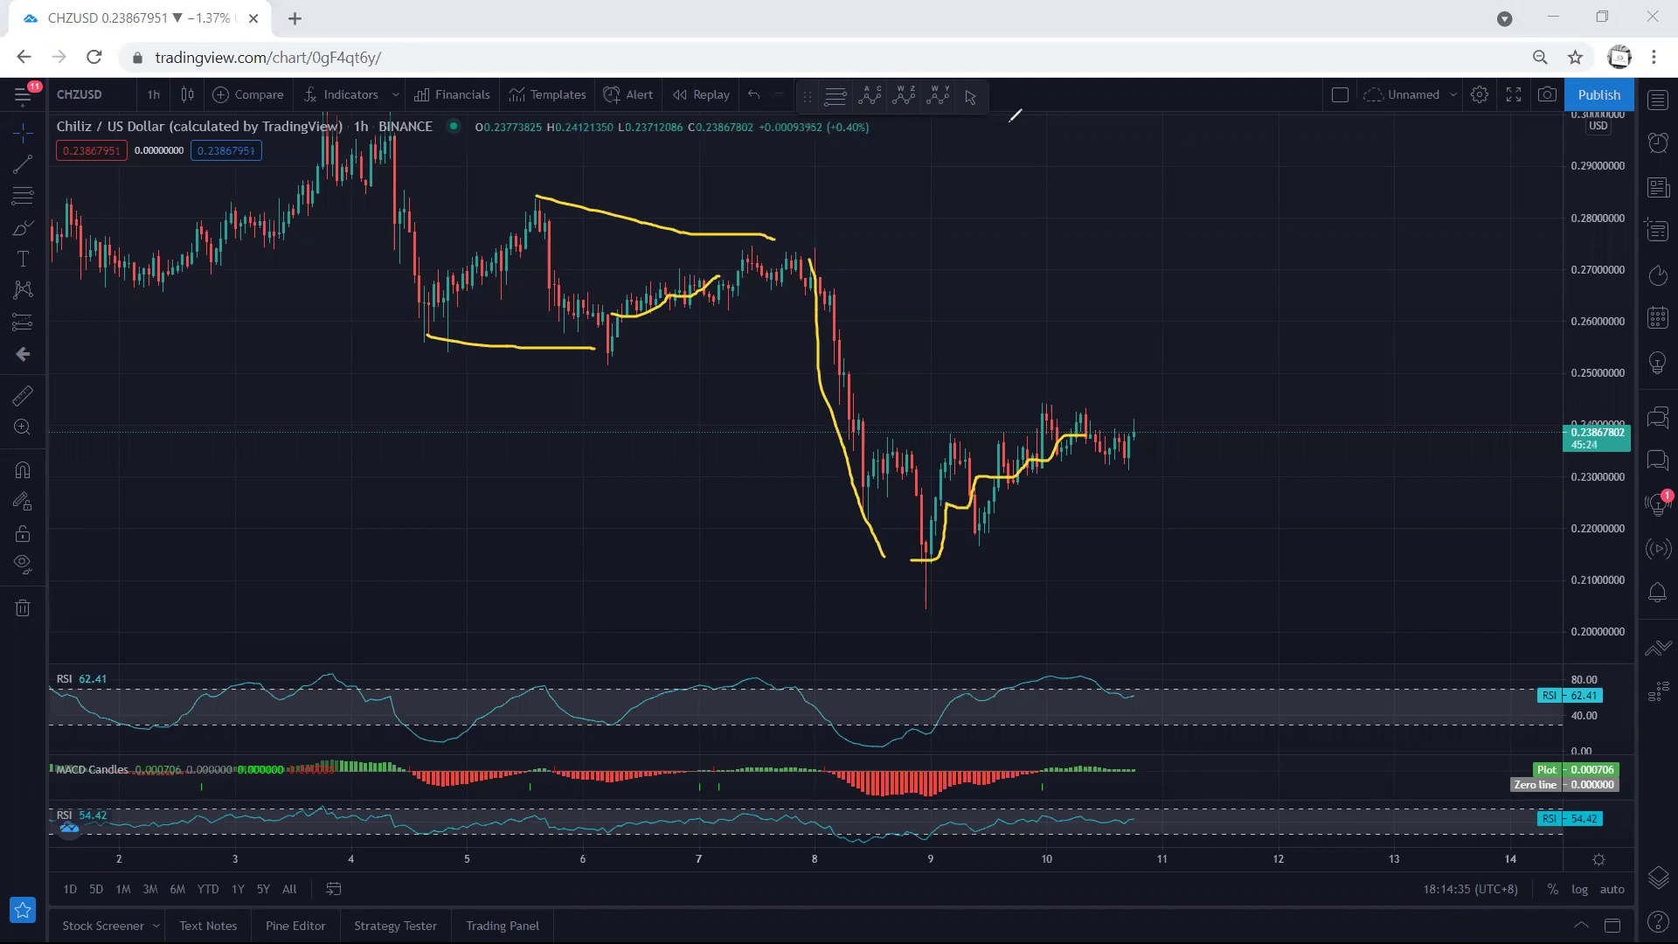
key("Escape")
- Sketch a rising line under the lows since 9 June, extend the path up to about 0.26, and clear it
left_click_drag(483, 509, 494, 529)
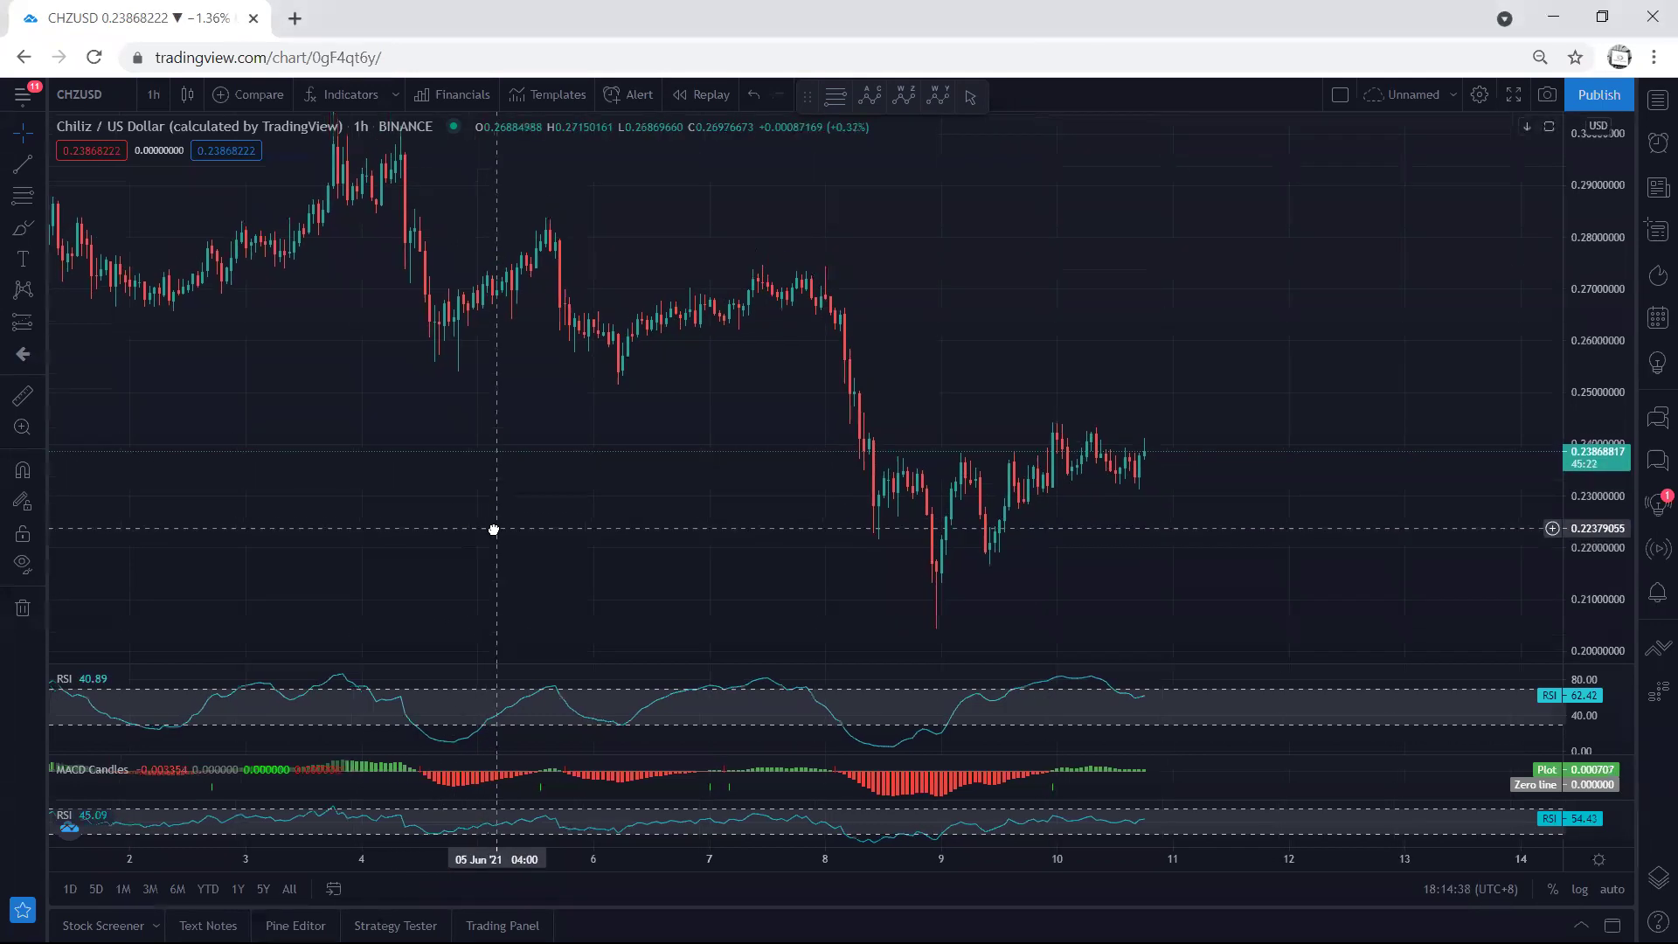
left_click_drag(1580, 170, 1592, 301)
left_click_drag(962, 254, 973, 297)
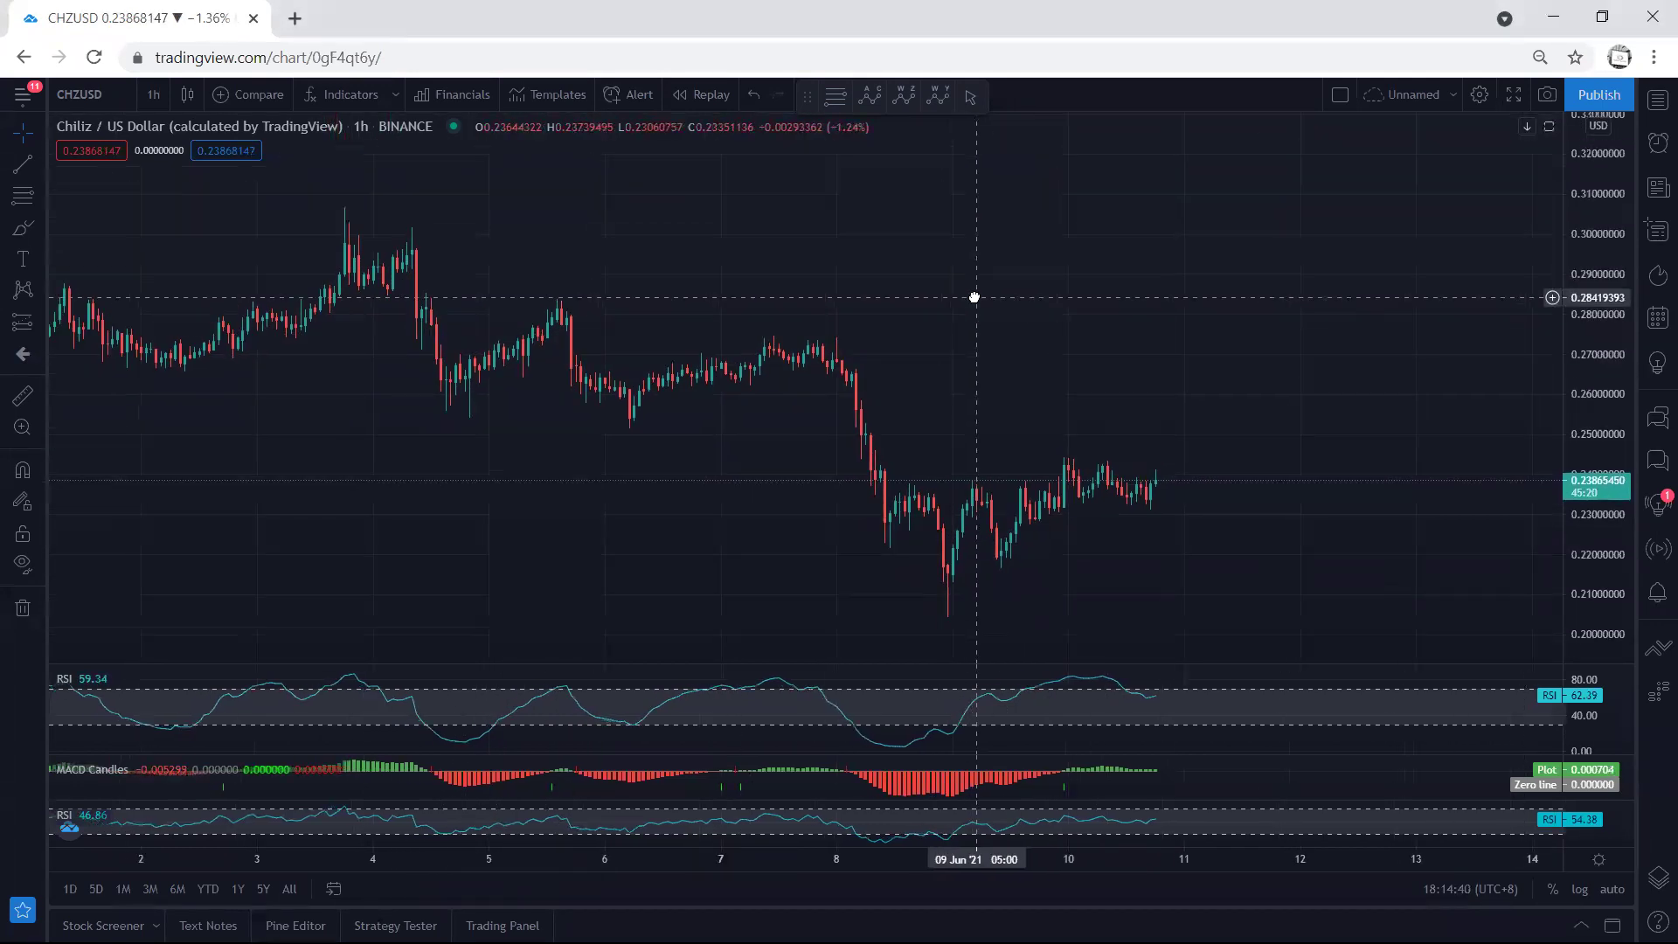
left_click_drag(1570, 561, 1569, 528)
left_click_drag(1358, 574, 1351, 514)
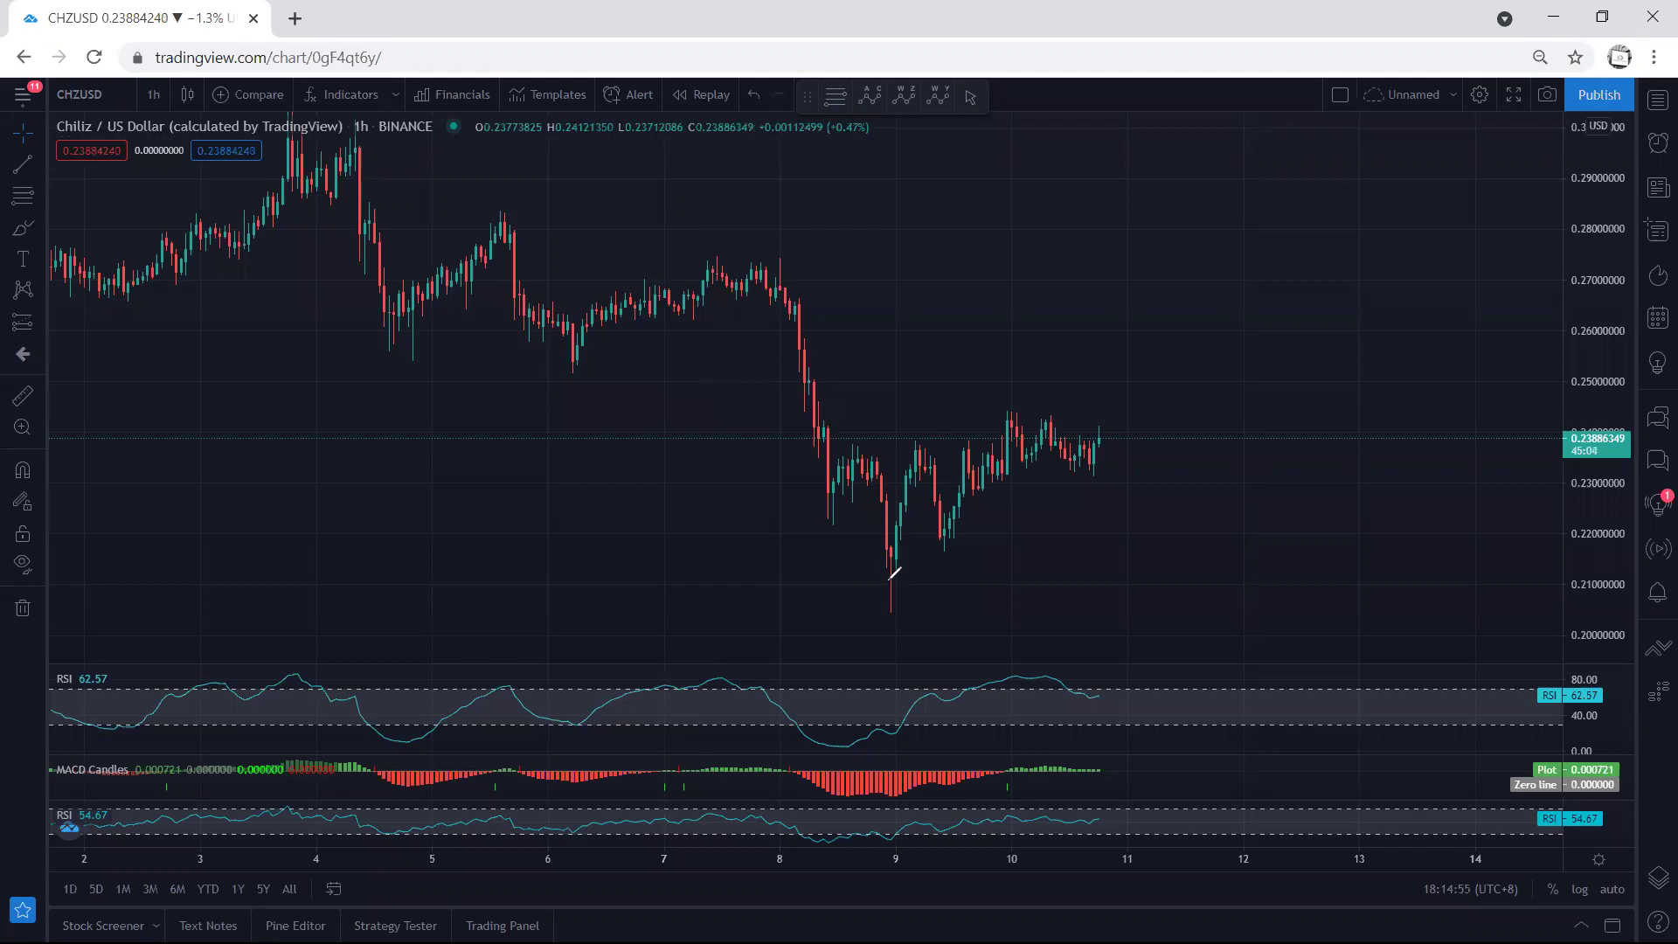
mouse_move(889, 586)
left_mouse_down()
mouse_move(1088, 436)
mouse_move(1047, 462)
mouse_move(1171, 322)
left_mouse_up()
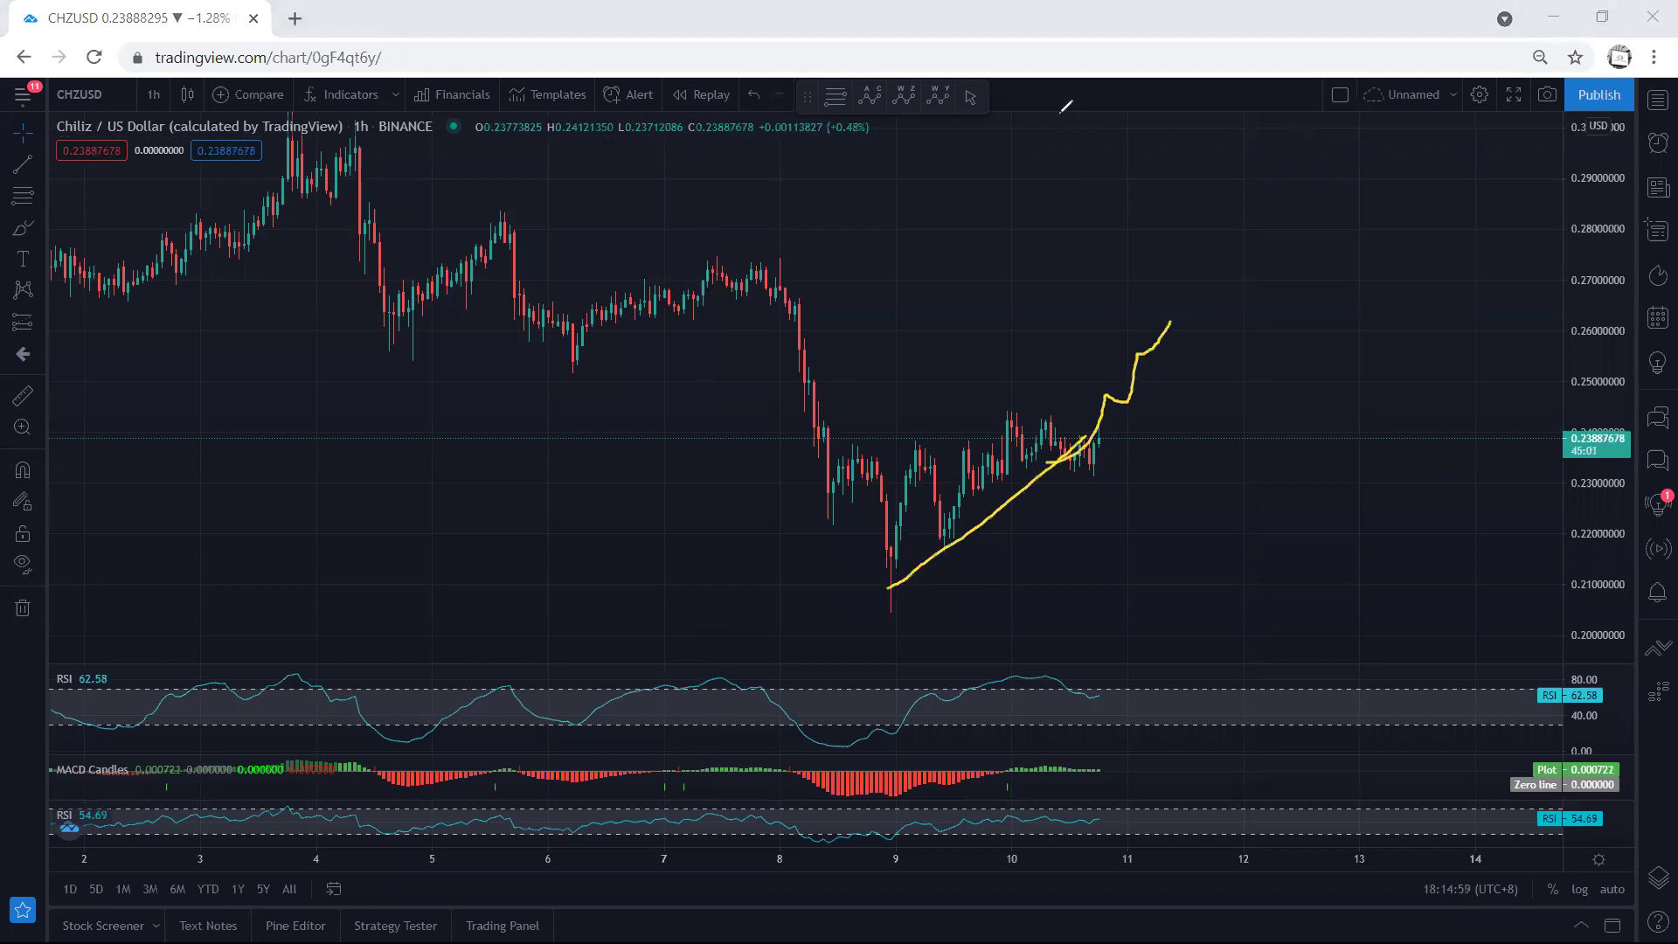
left_click(757, 100)
- Switch the chart to the 1 day interval and rescale it to fit the full price history since December
left_click(153, 95)
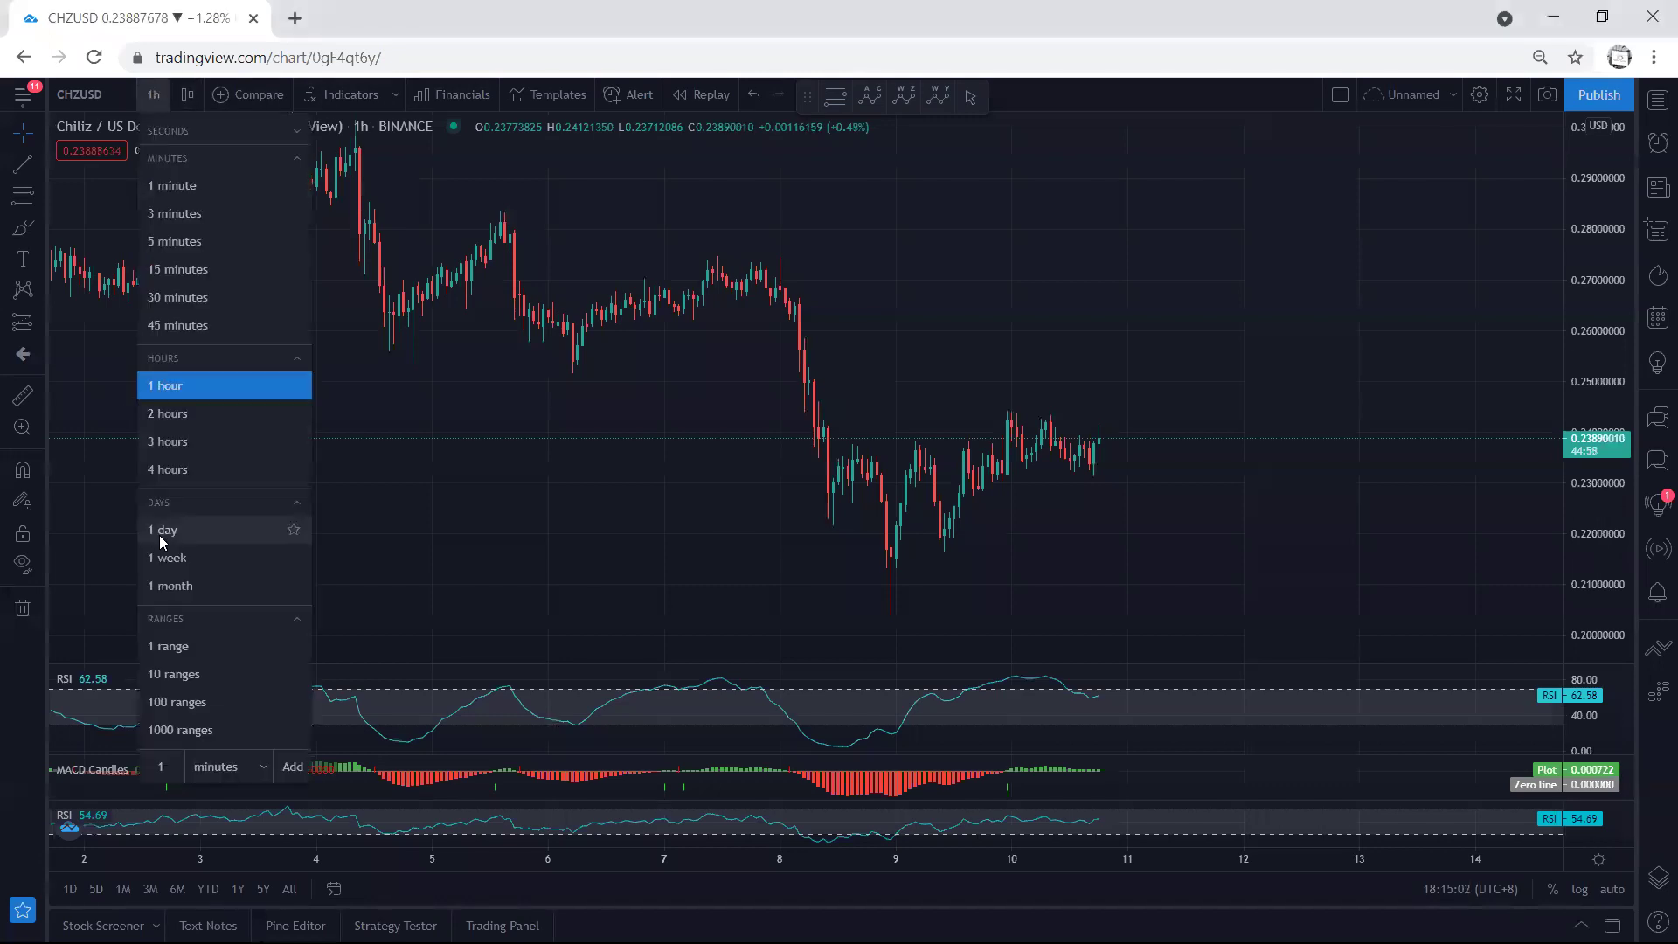
left_click(159, 535)
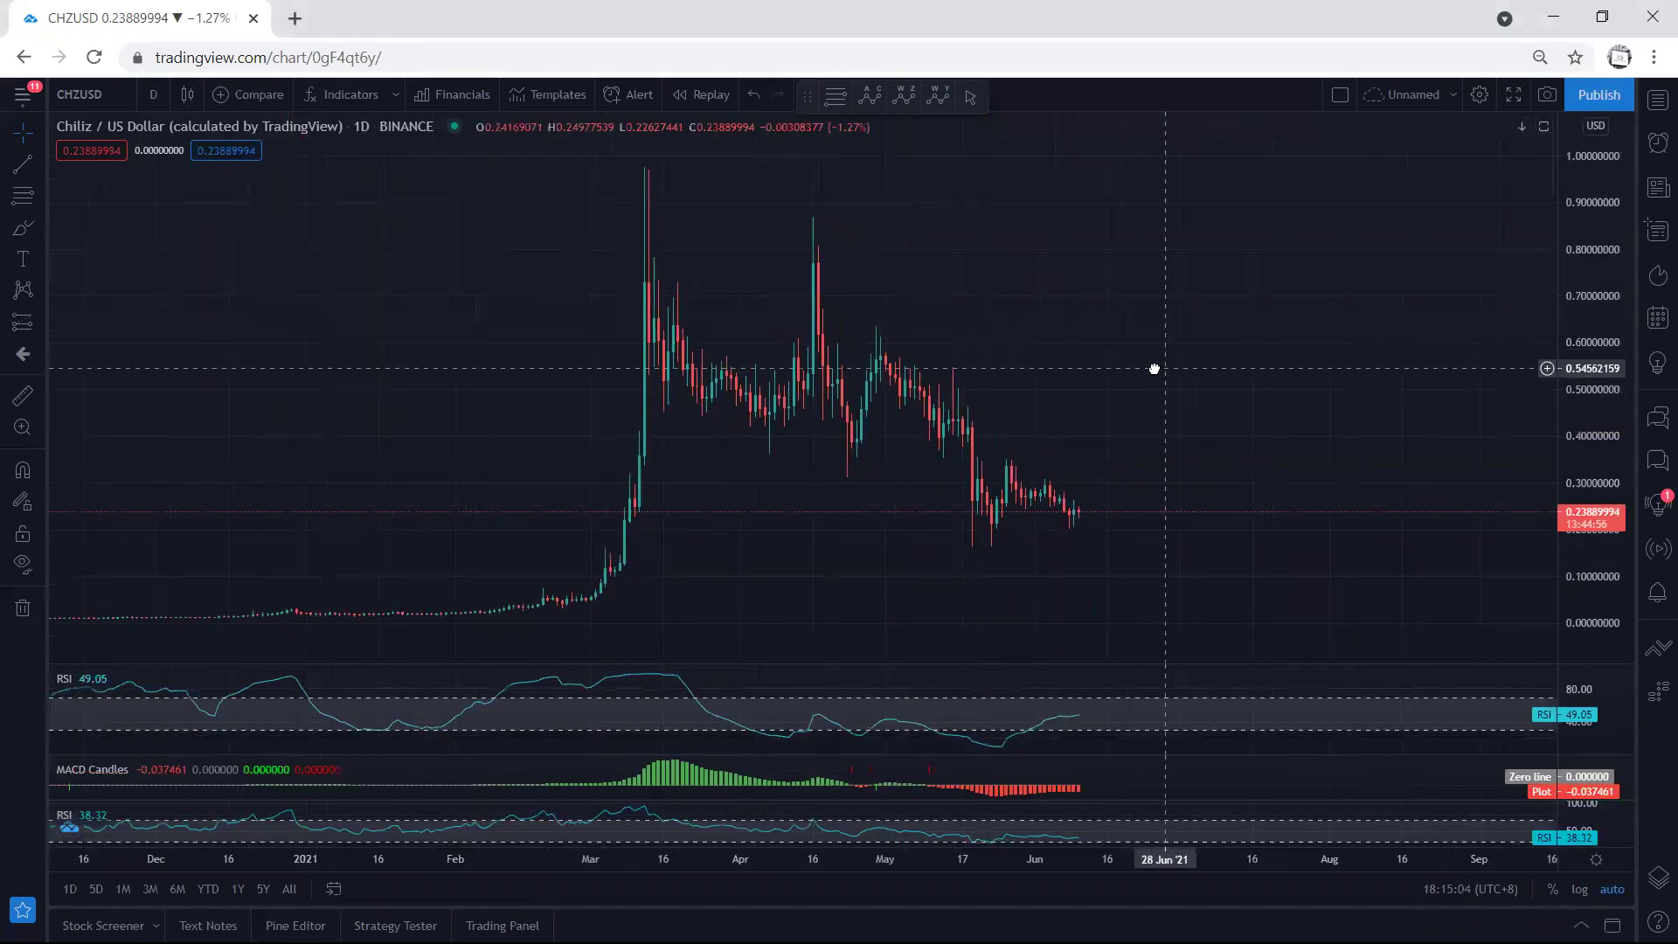
left_click_drag(1573, 549, 1573, 463)
left_click_drag(1307, 422, 1278, 419)
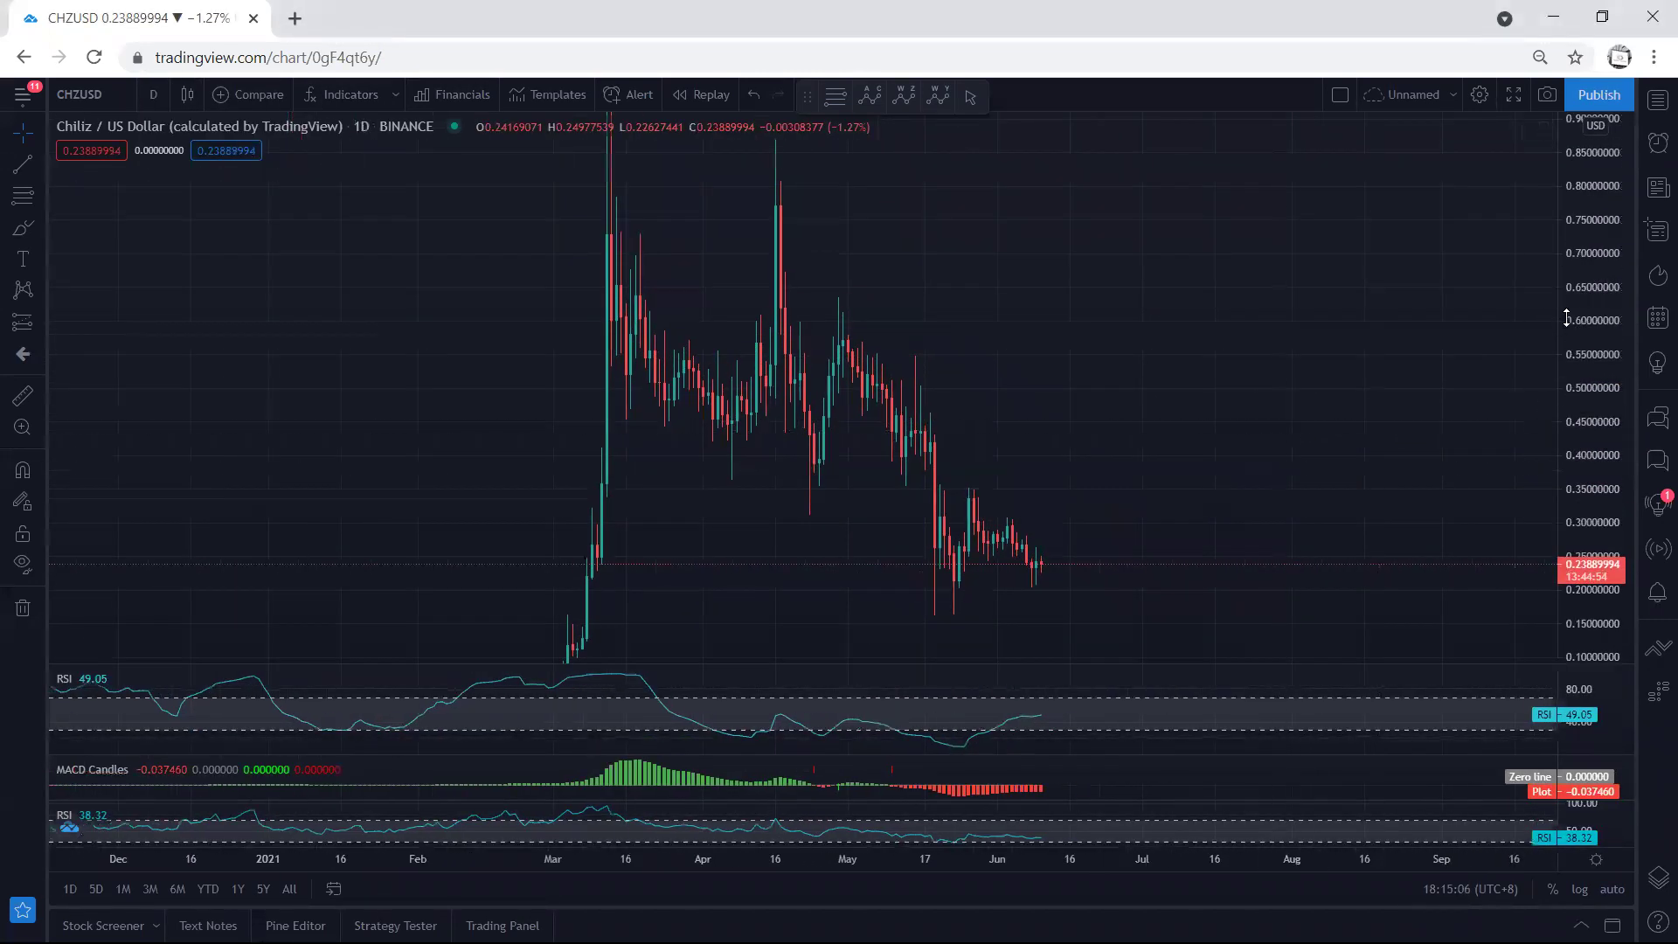
left_click_drag(1565, 318, 1565, 415)
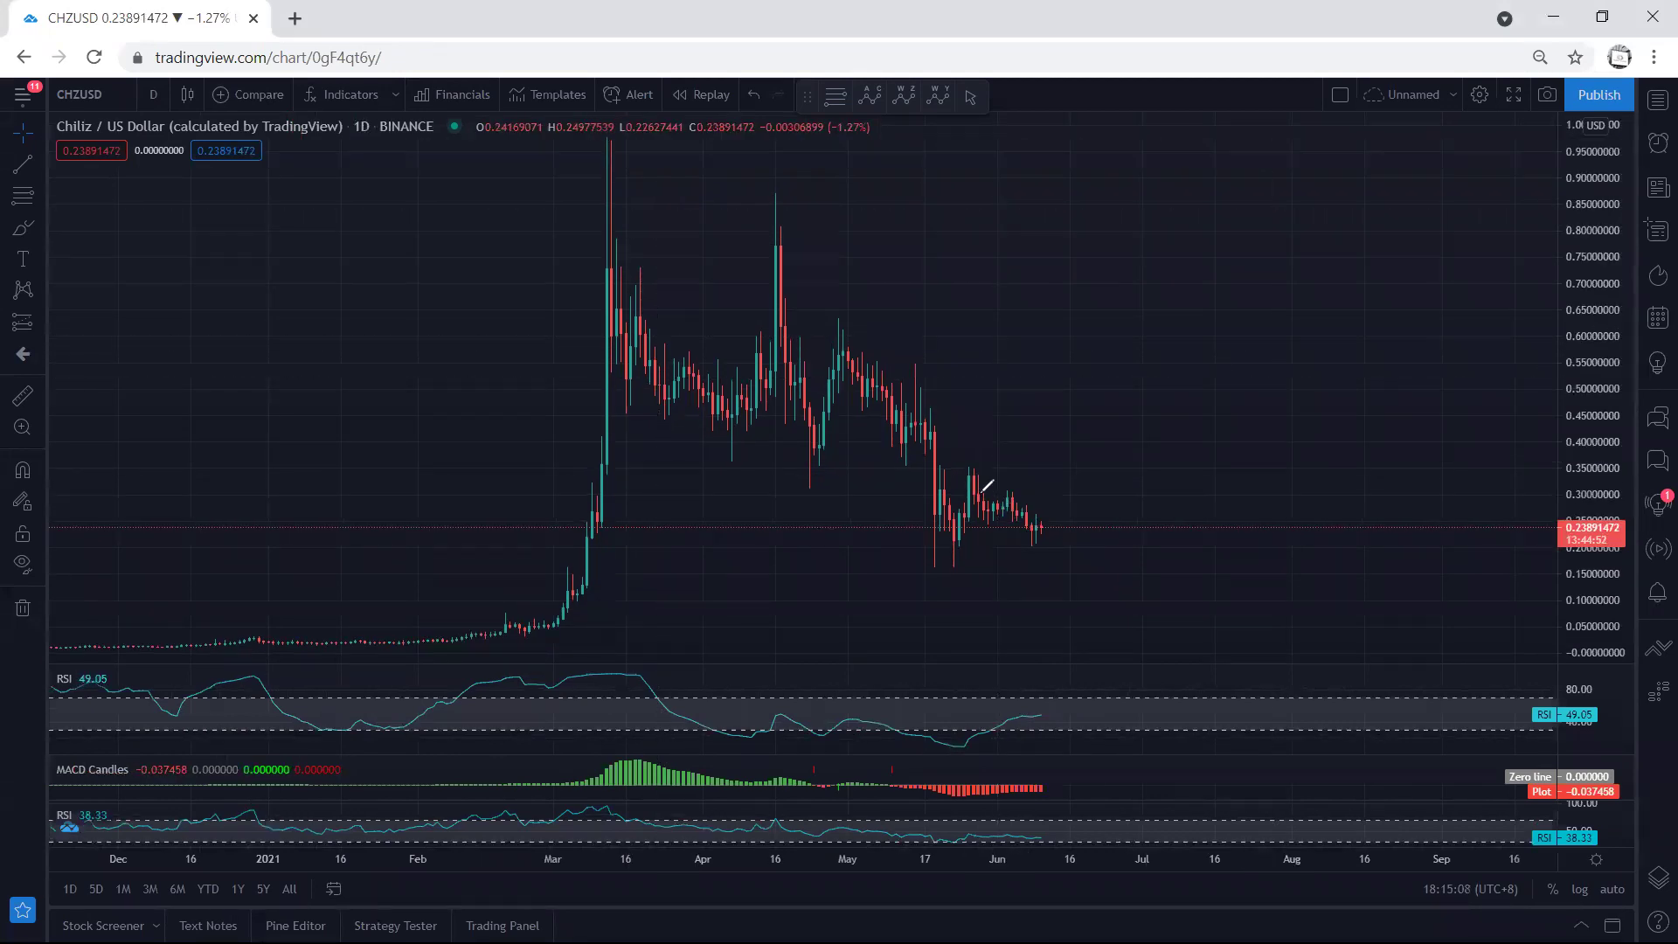
- Sketch the recent daily swings with a rebound to about 0.35 and a support line near 0.22, and clear the markup
mouse_move(984, 496)
left_mouse_down()
mouse_move(1049, 524)
mouse_move(1063, 466)
left_mouse_up()
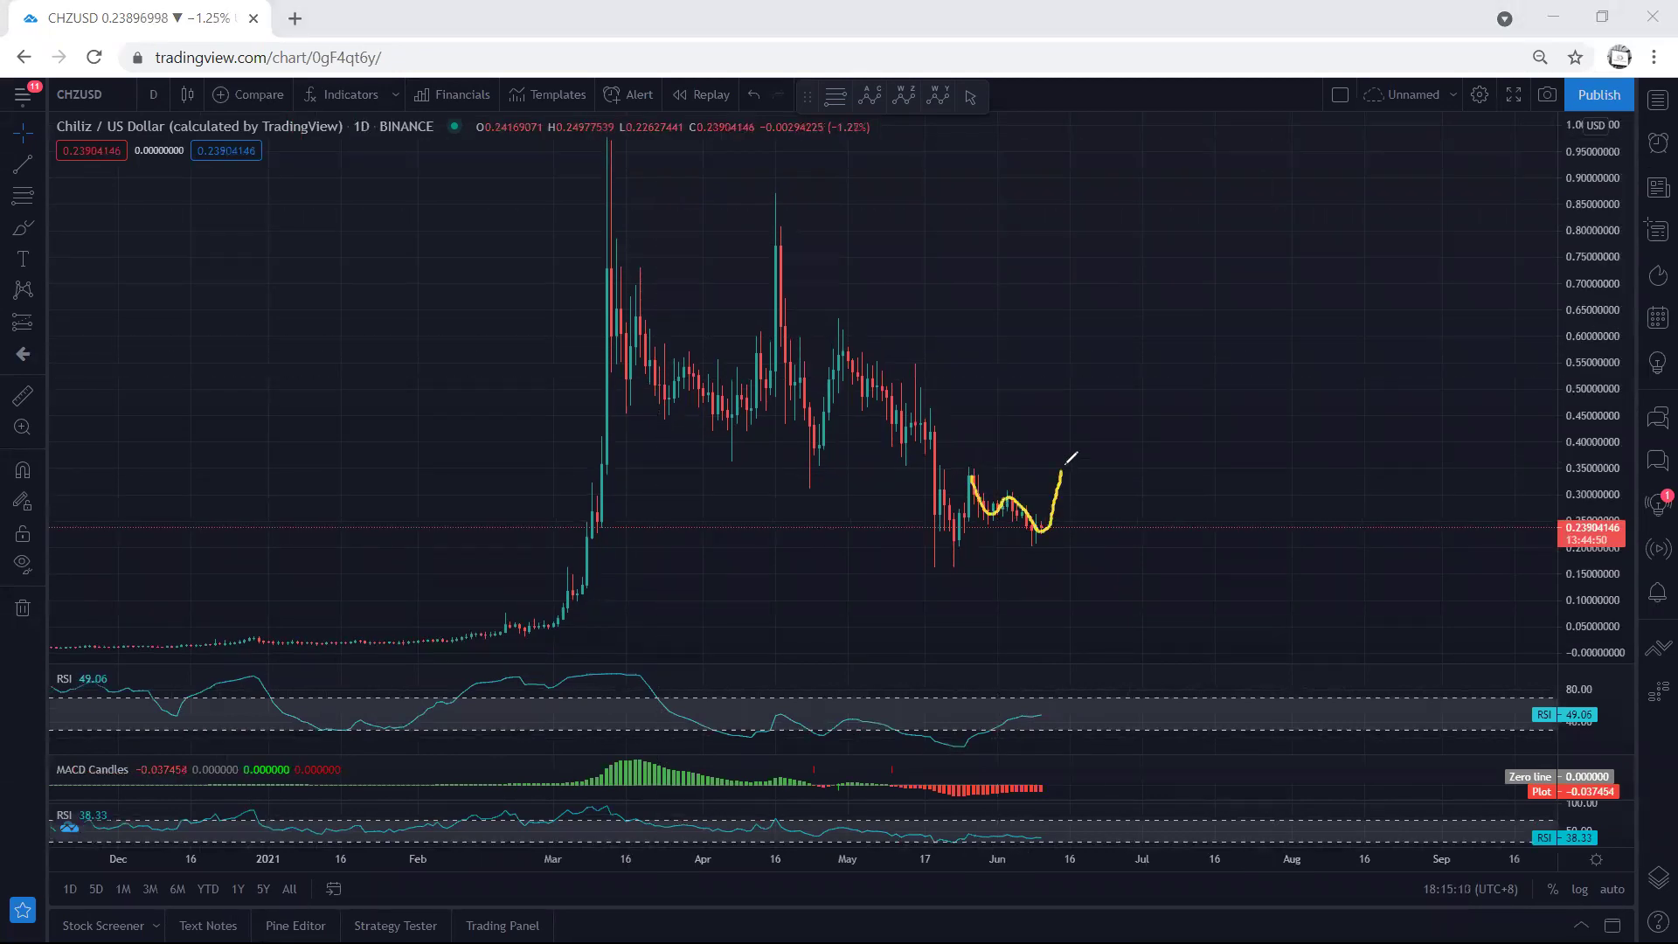
left_click_drag(942, 530, 1053, 534)
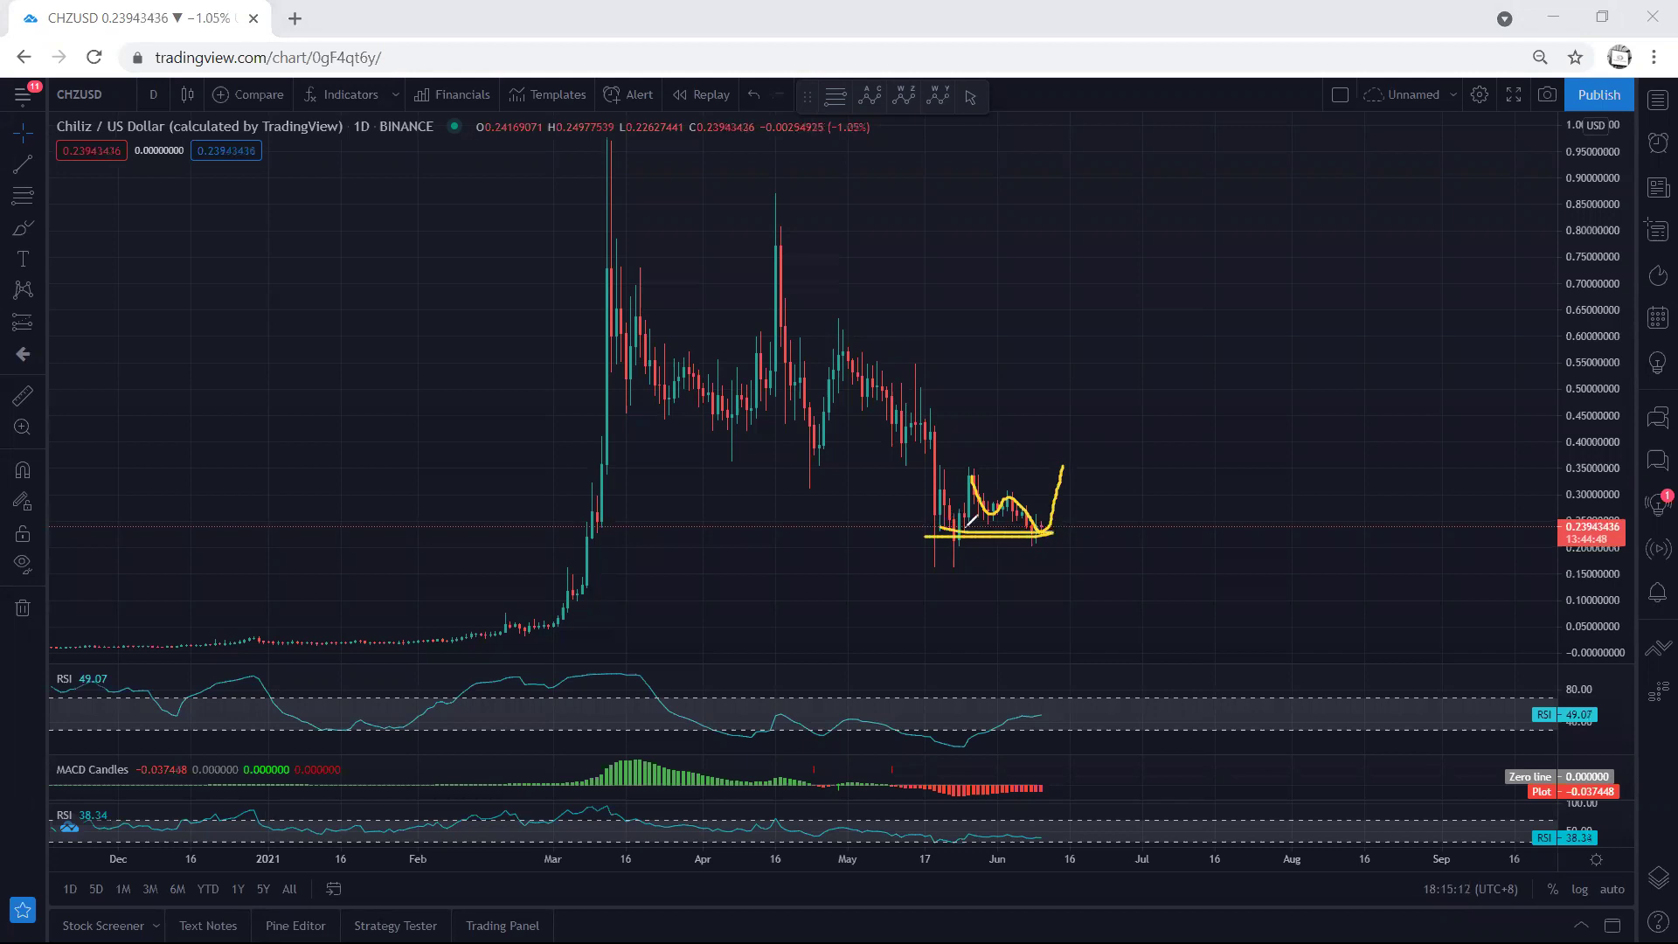
key("Escape")
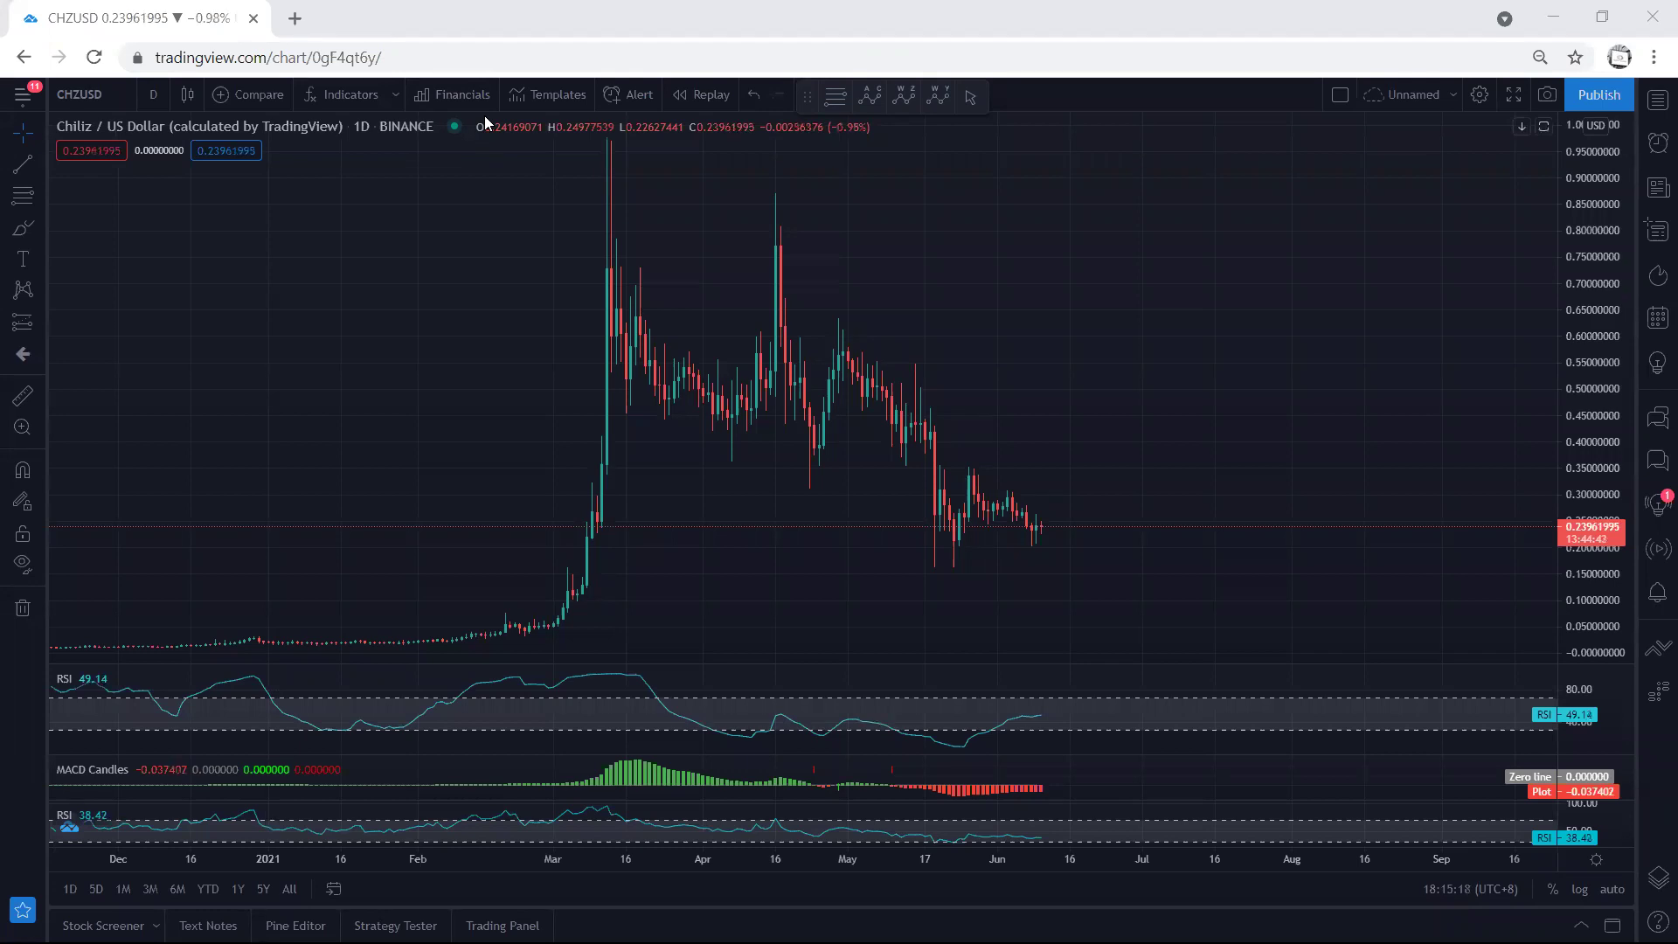
- Switch the chart to the 4 hours interval and rescale it to enlarge the price action since mid-May
left_click(153, 95)
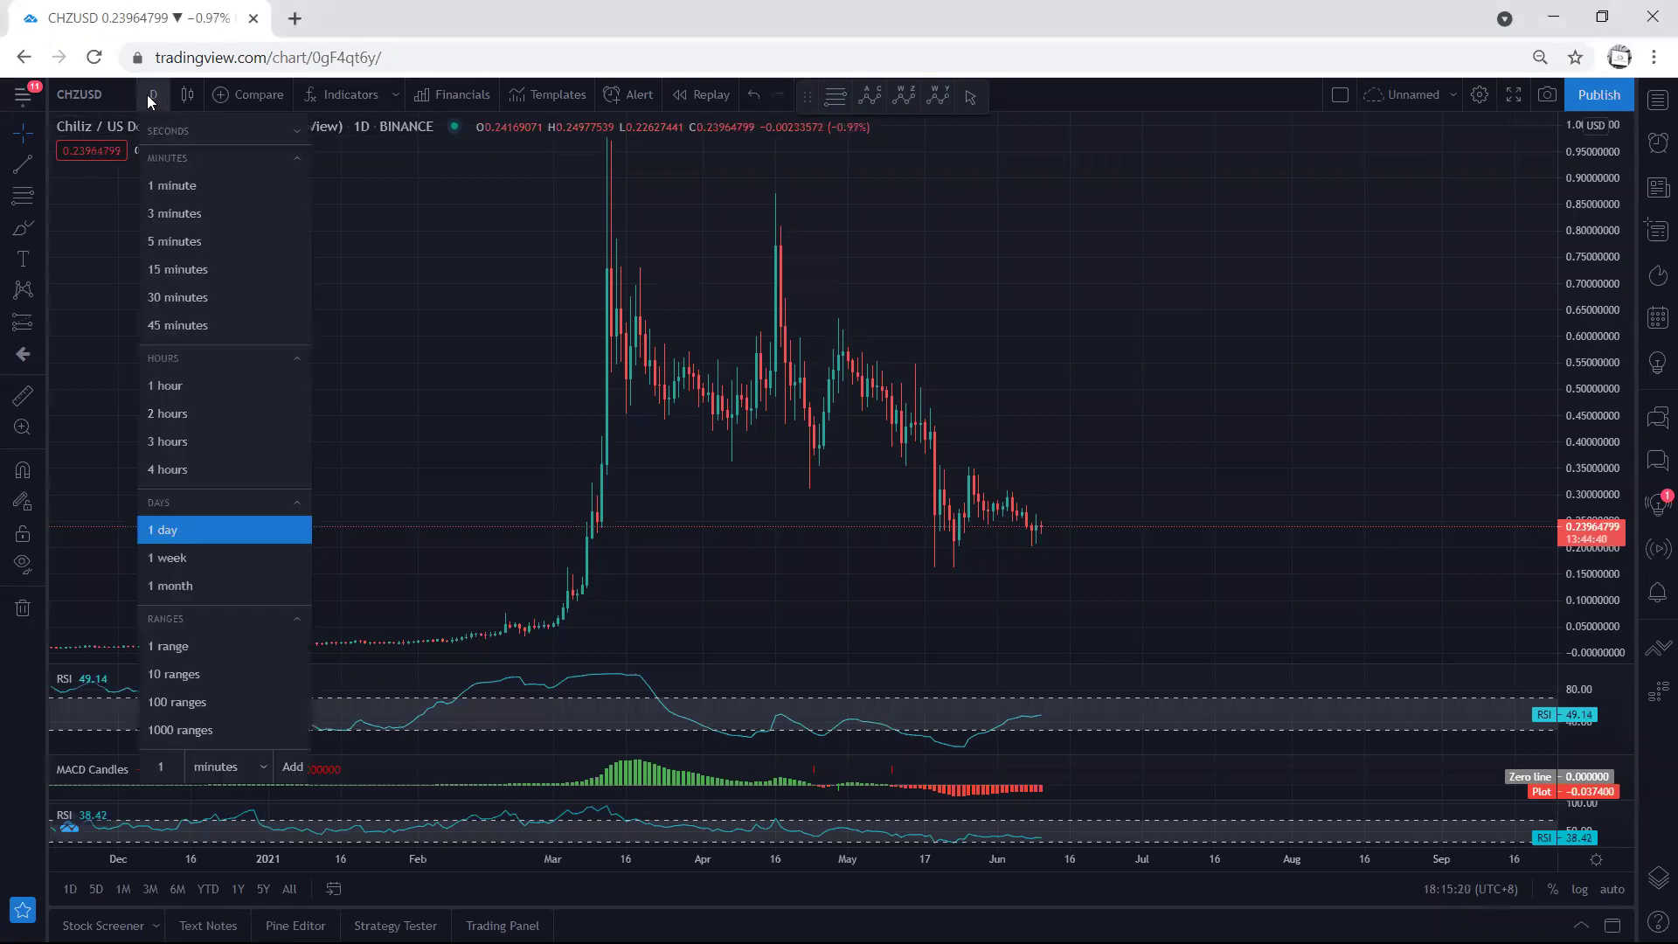
left_click(214, 469)
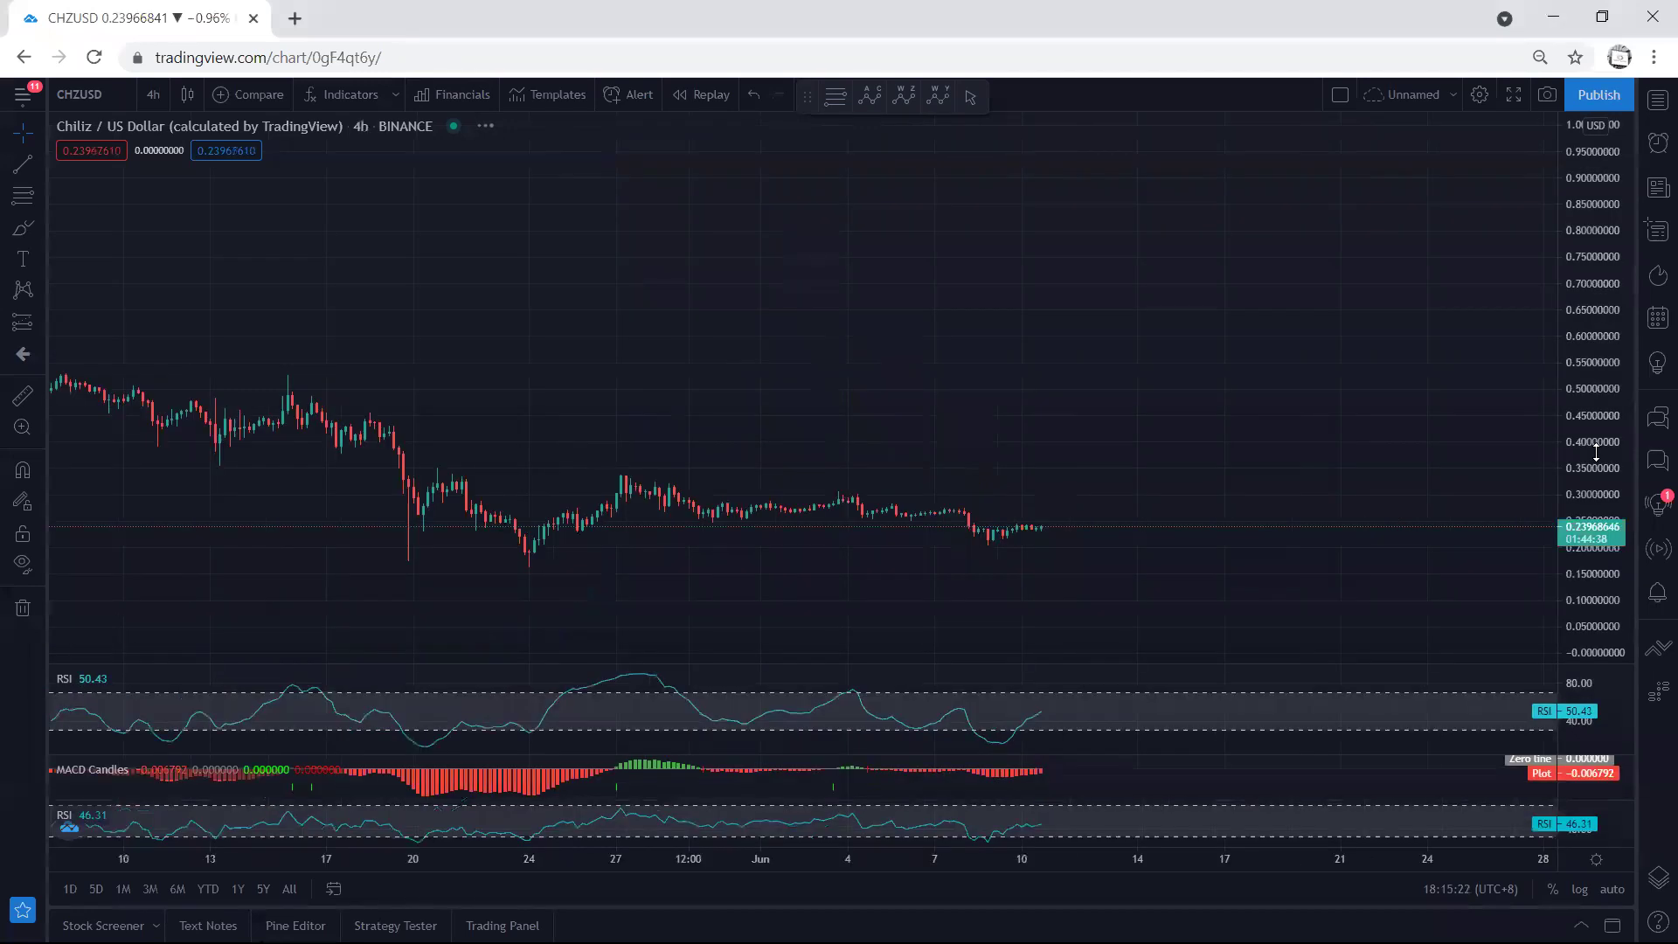
double_click(1596, 450)
left_click_drag(1593, 574, 1593, 549)
left_click_drag(1208, 434, 1213, 400)
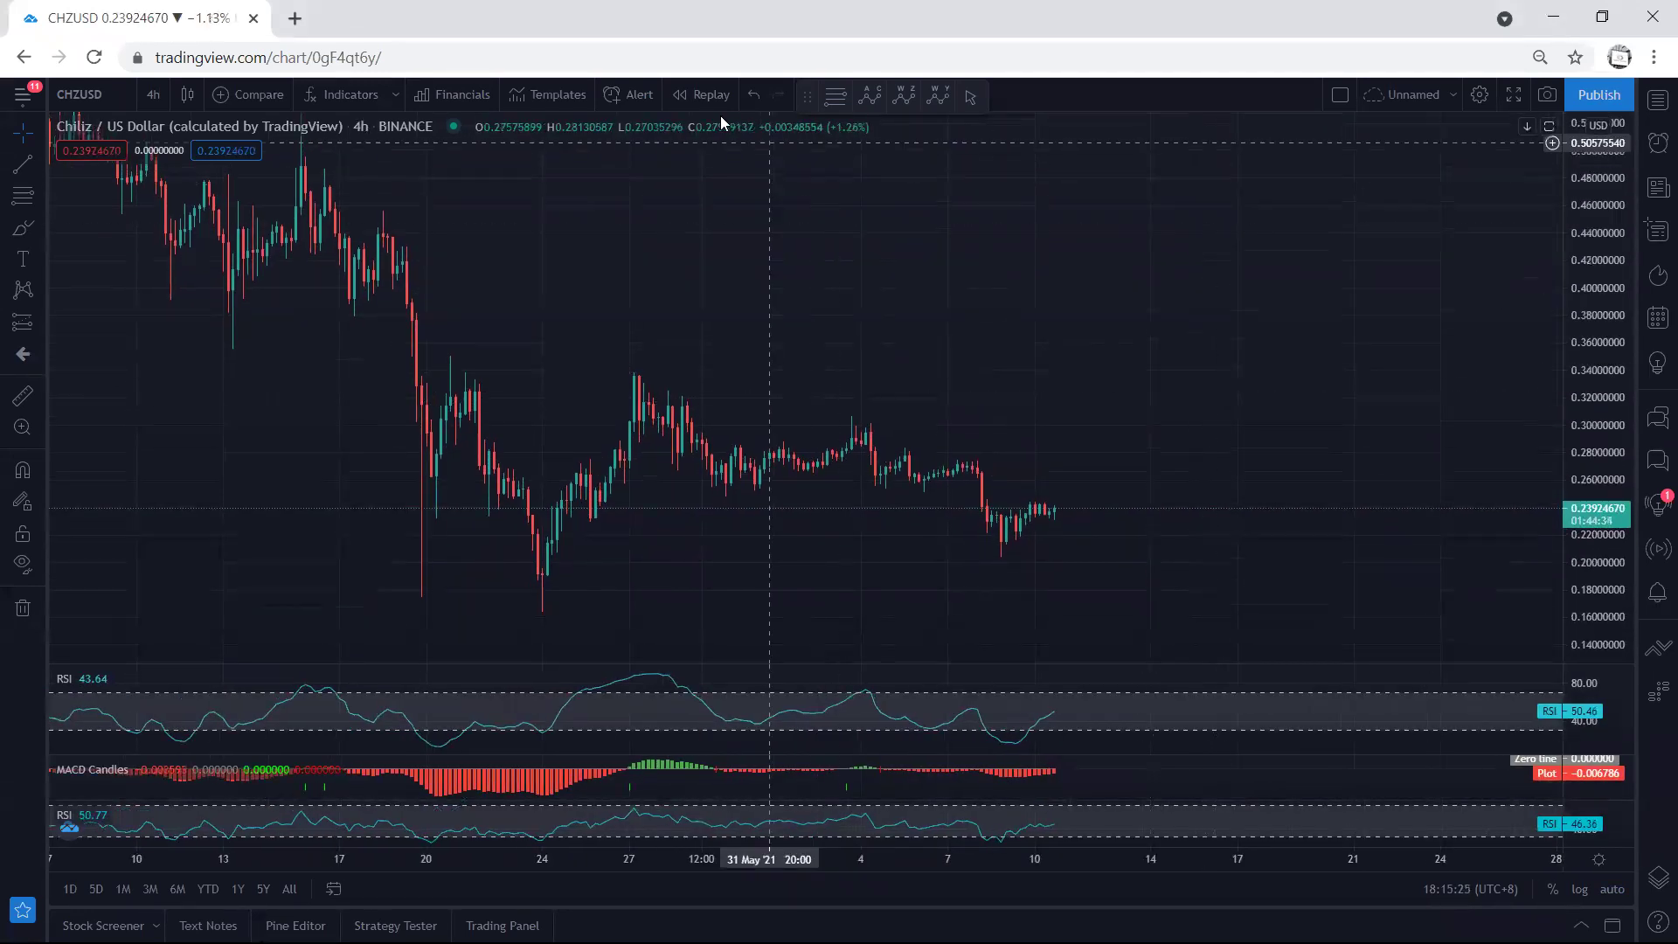
- Sketch a falling channel over the price action since late May with a projected rise to about 0.33, and clear it
mouse_move(666, 398)
left_mouse_down()
mouse_move(710, 461)
mouse_move(909, 437)
mouse_move(997, 529)
left_mouse_up()
left_click_drag(682, 386, 872, 428)
mouse_move(736, 496)
left_mouse_down()
mouse_move(966, 545)
mouse_move(1062, 512)
mouse_move(1154, 381)
left_mouse_up()
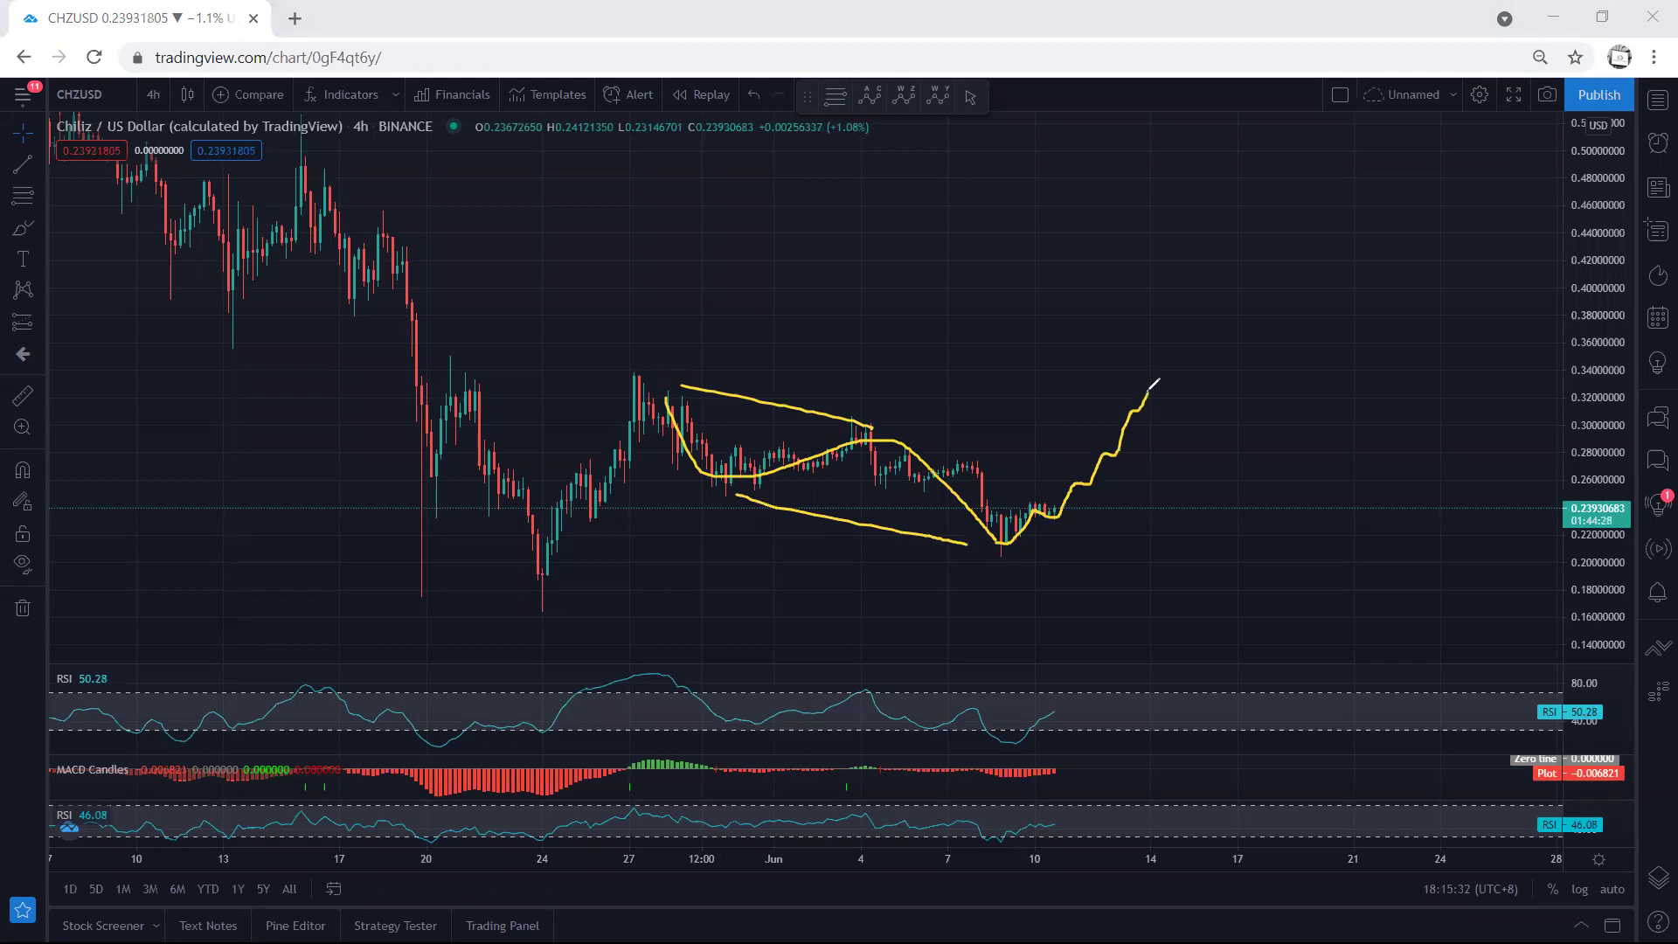
key("e")
left_click_drag(1006, 536, 1015, 536)
key("Escape")
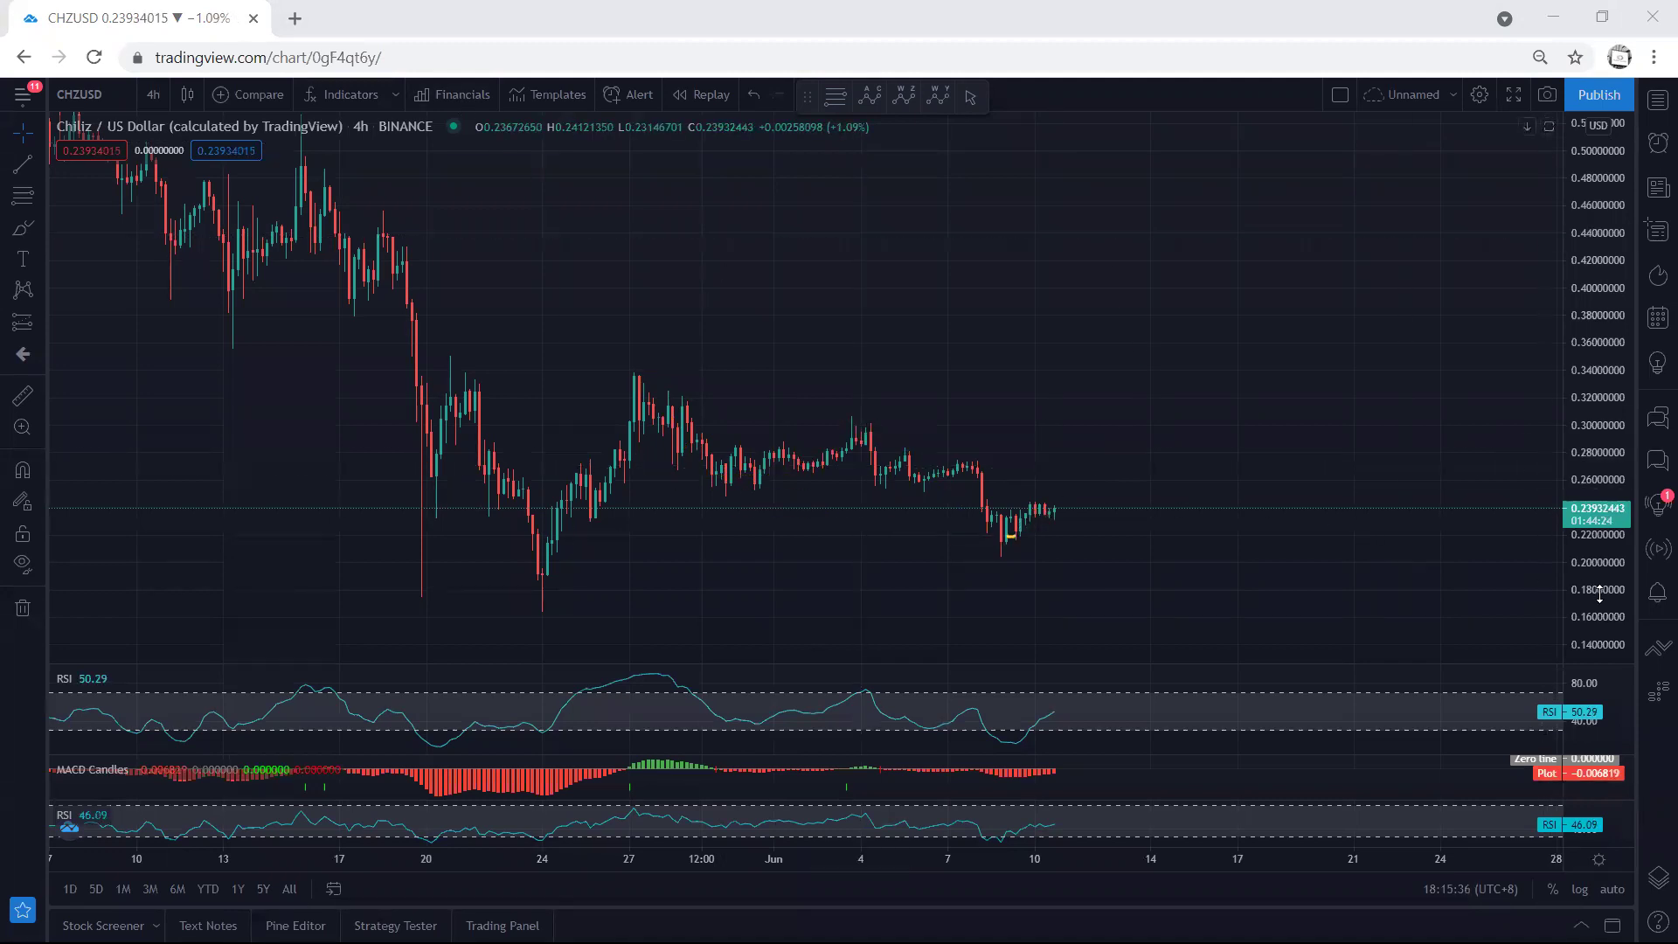
- Enlarge the recent 4-hour price action, highlight the latest candles around 10 June freehand, and remove the highlight
left_click_drag(1599, 599, 1598, 479)
left_click_drag(1218, 419, 1179, 261)
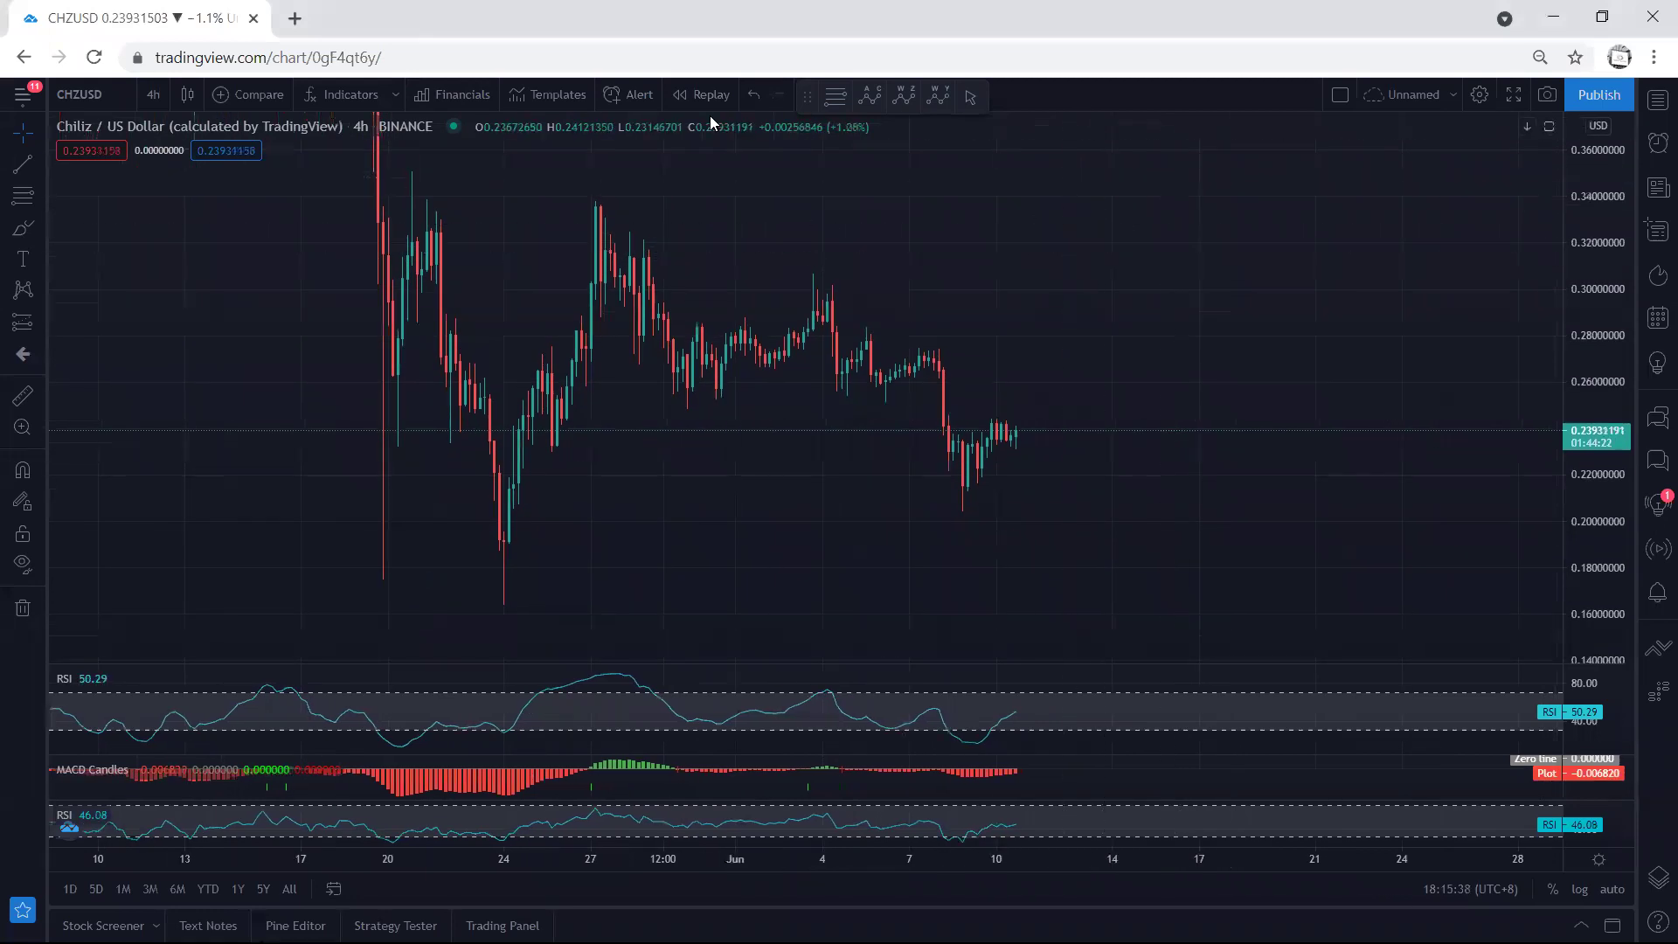
key("ctrl+shift+3")
left_click_drag(998, 424, 1032, 443)
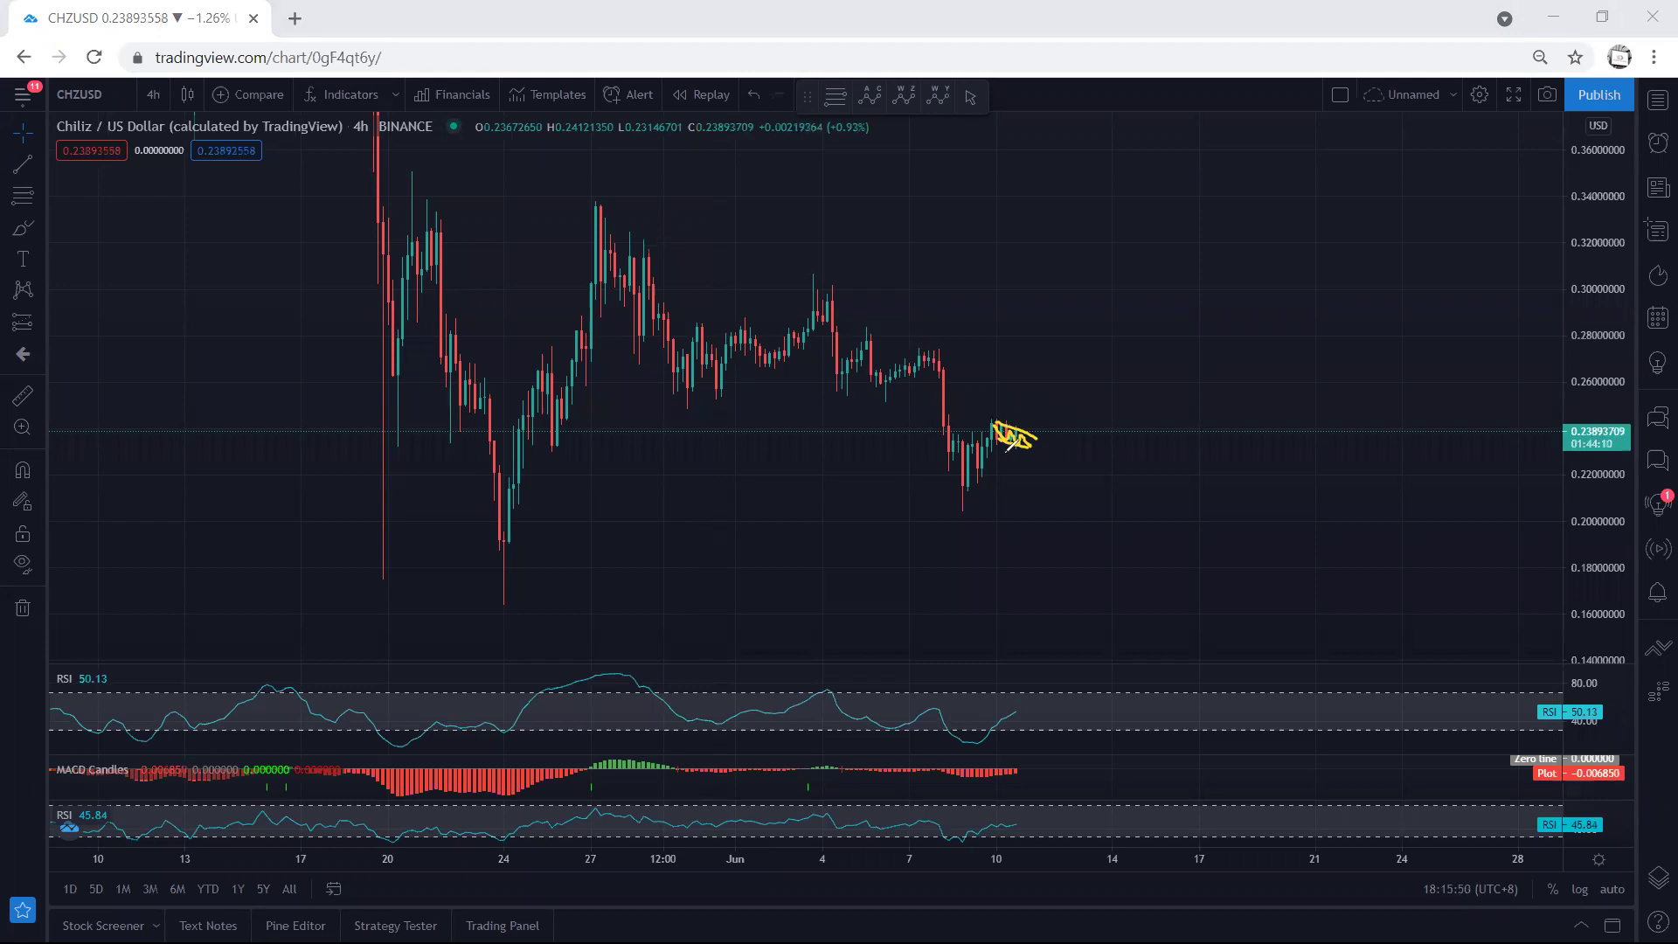
key("ctrl+z")
- Trace the price decline since late May, box the matching June section of the RSI and MACD, and remove both sketches
mouse_move(634, 217)
left_mouse_down()
mouse_move(686, 367)
mouse_move(879, 318)
mouse_move(970, 489)
left_mouse_up()
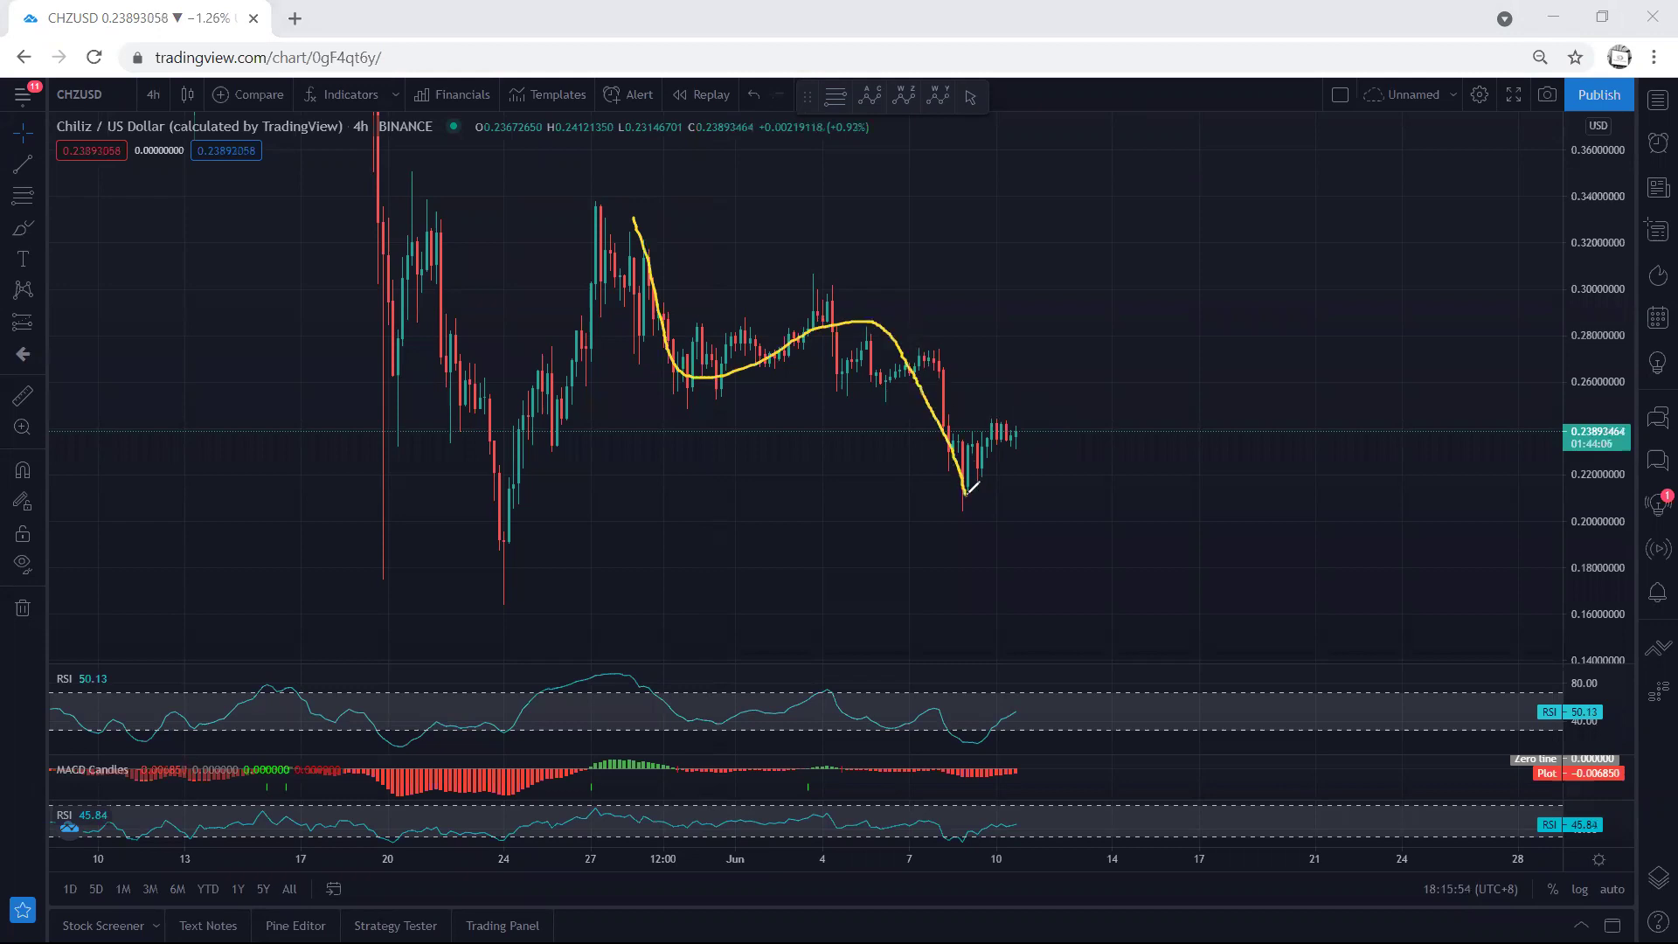
mouse_move(722, 695)
left_mouse_down()
mouse_move(738, 791)
mouse_move(1014, 706)
mouse_move(728, 705)
left_mouse_up()
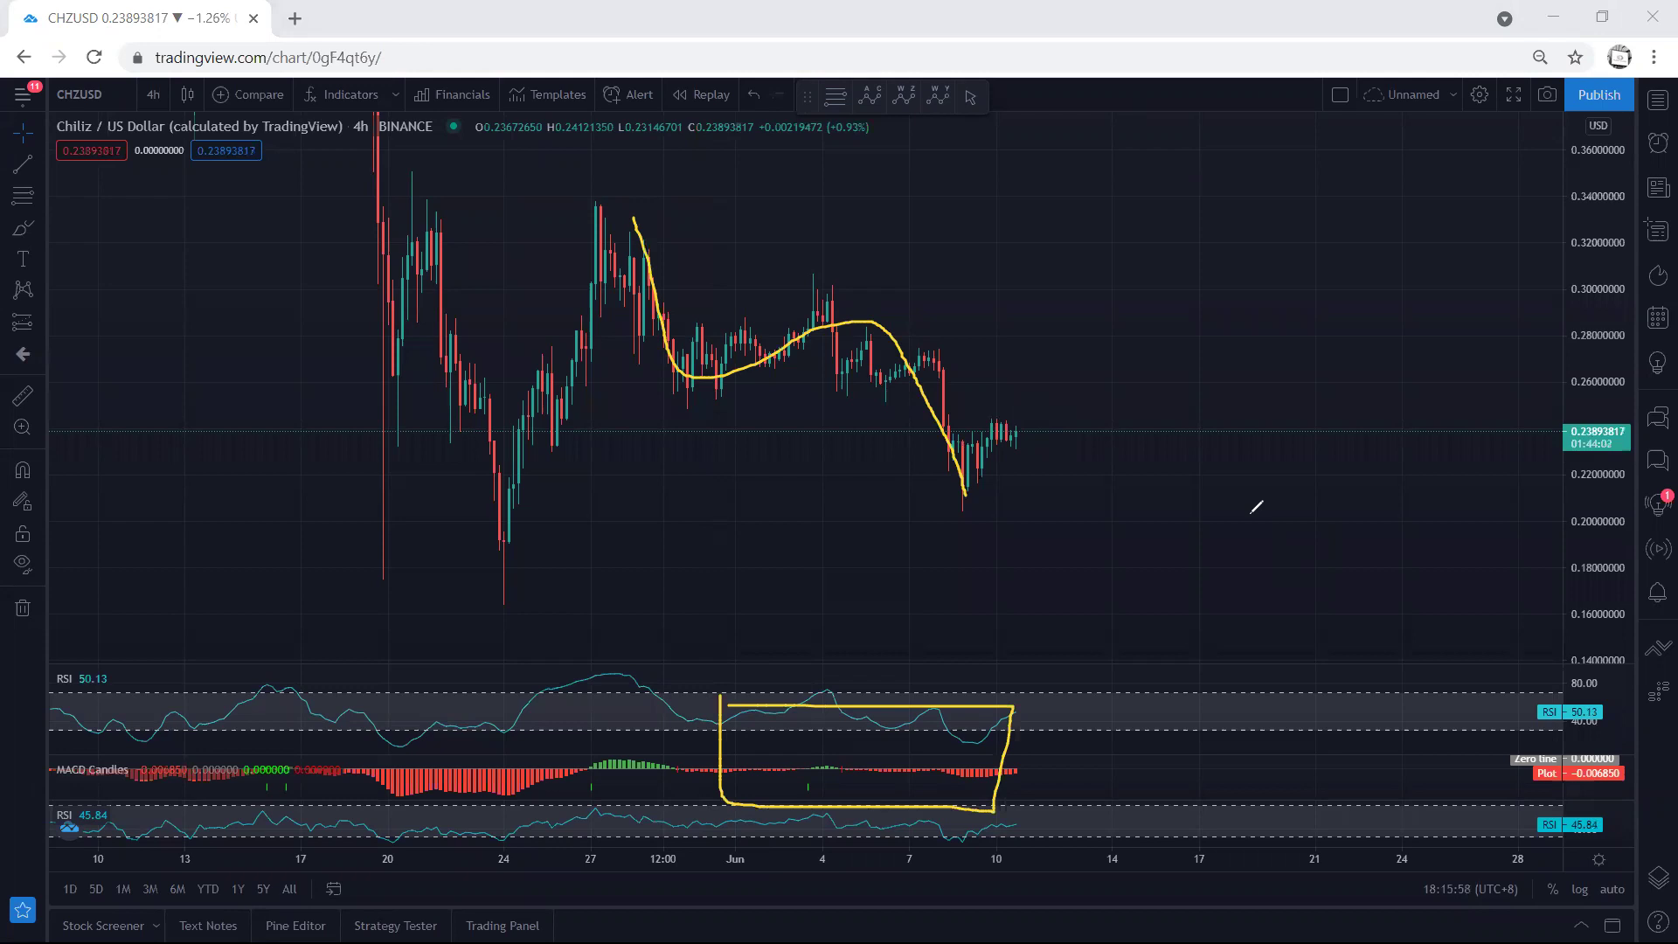
key("ctrl+z")
key("ctrl+z")
- Sketch a falling channel with a rebound to about 0.265 and a subsequent drop to about 0.19, and clear the markup
left_click_drag(961, 483, 1057, 369)
left_click_drag(829, 265, 1055, 341)
left_click_drag(694, 382, 961, 490)
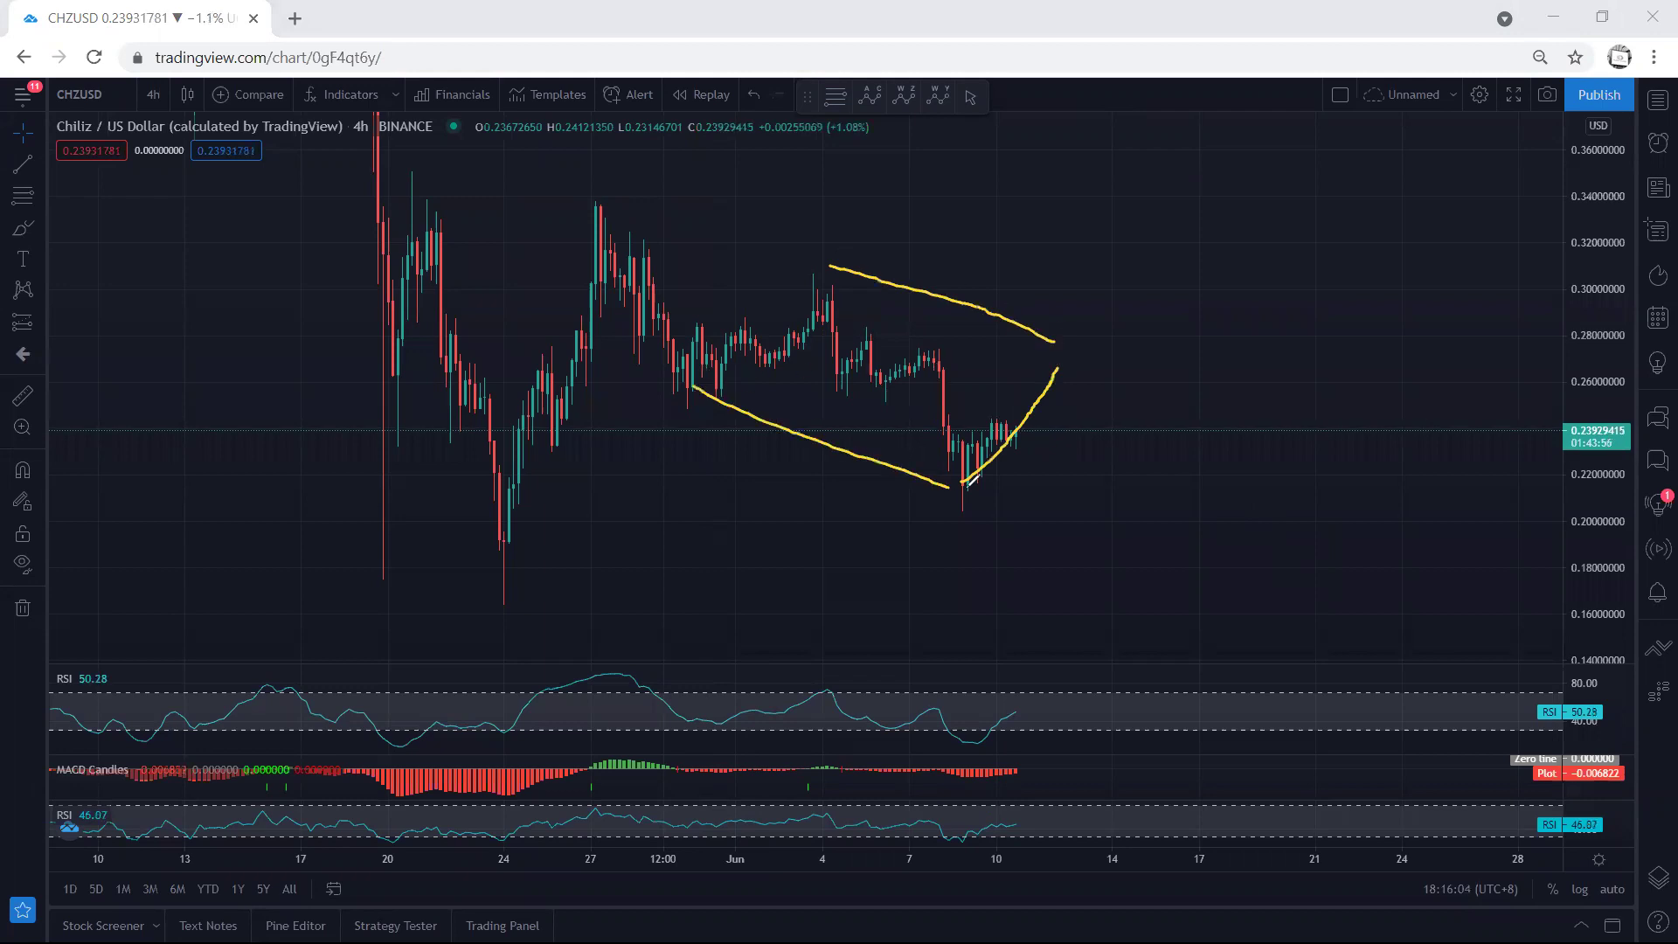
left_click_drag(1063, 352, 1145, 546)
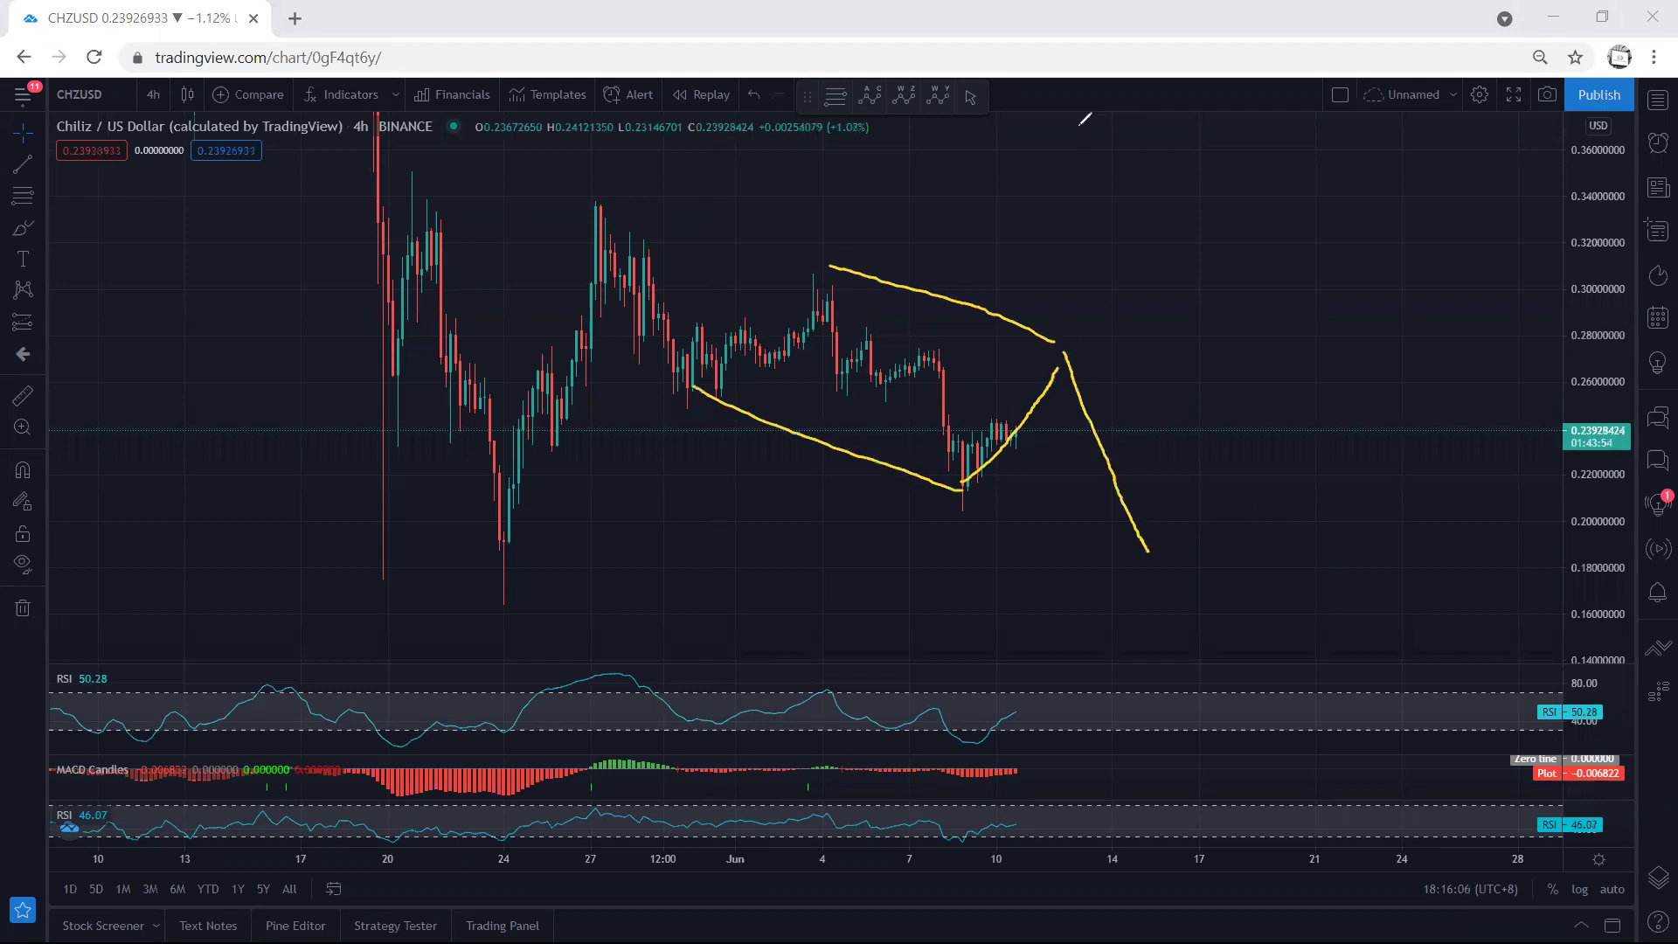
key("e")
mouse_move(1054, 400)
left_mouse_down()
mouse_move(1077, 319)
mouse_move(1095, 339)
left_mouse_up()
key("ctrl+z")
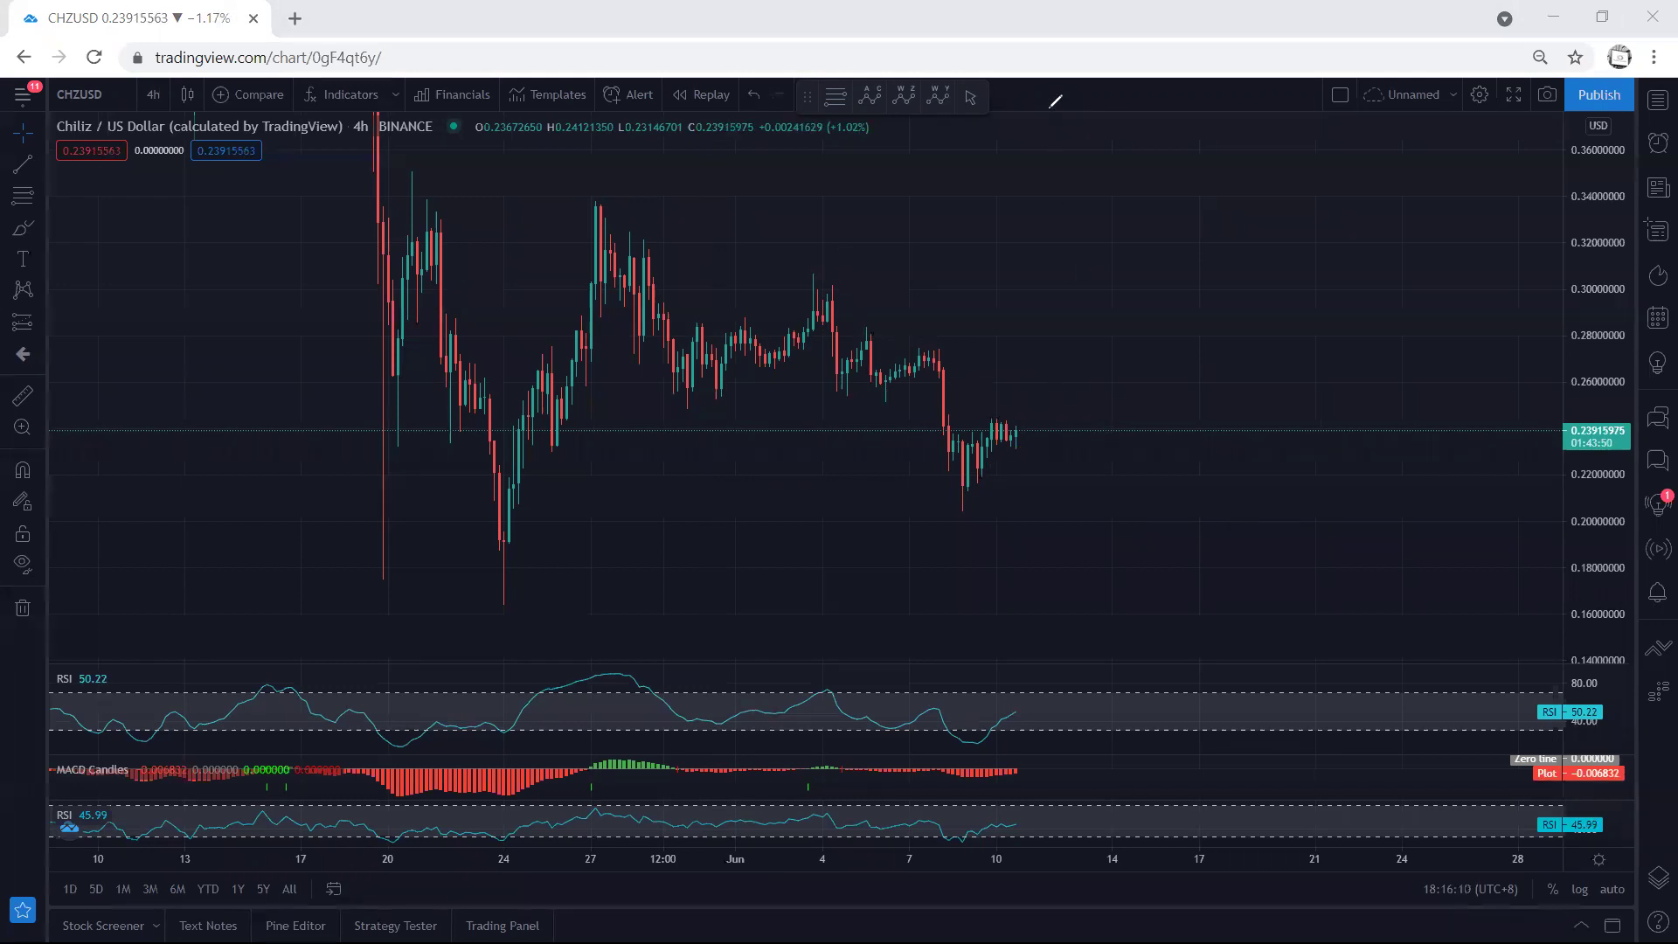
- Switch the chart to the 1 hour interval and rescale it to enlarge the price action of the past week
left_click(150, 93)
left_click(185, 377)
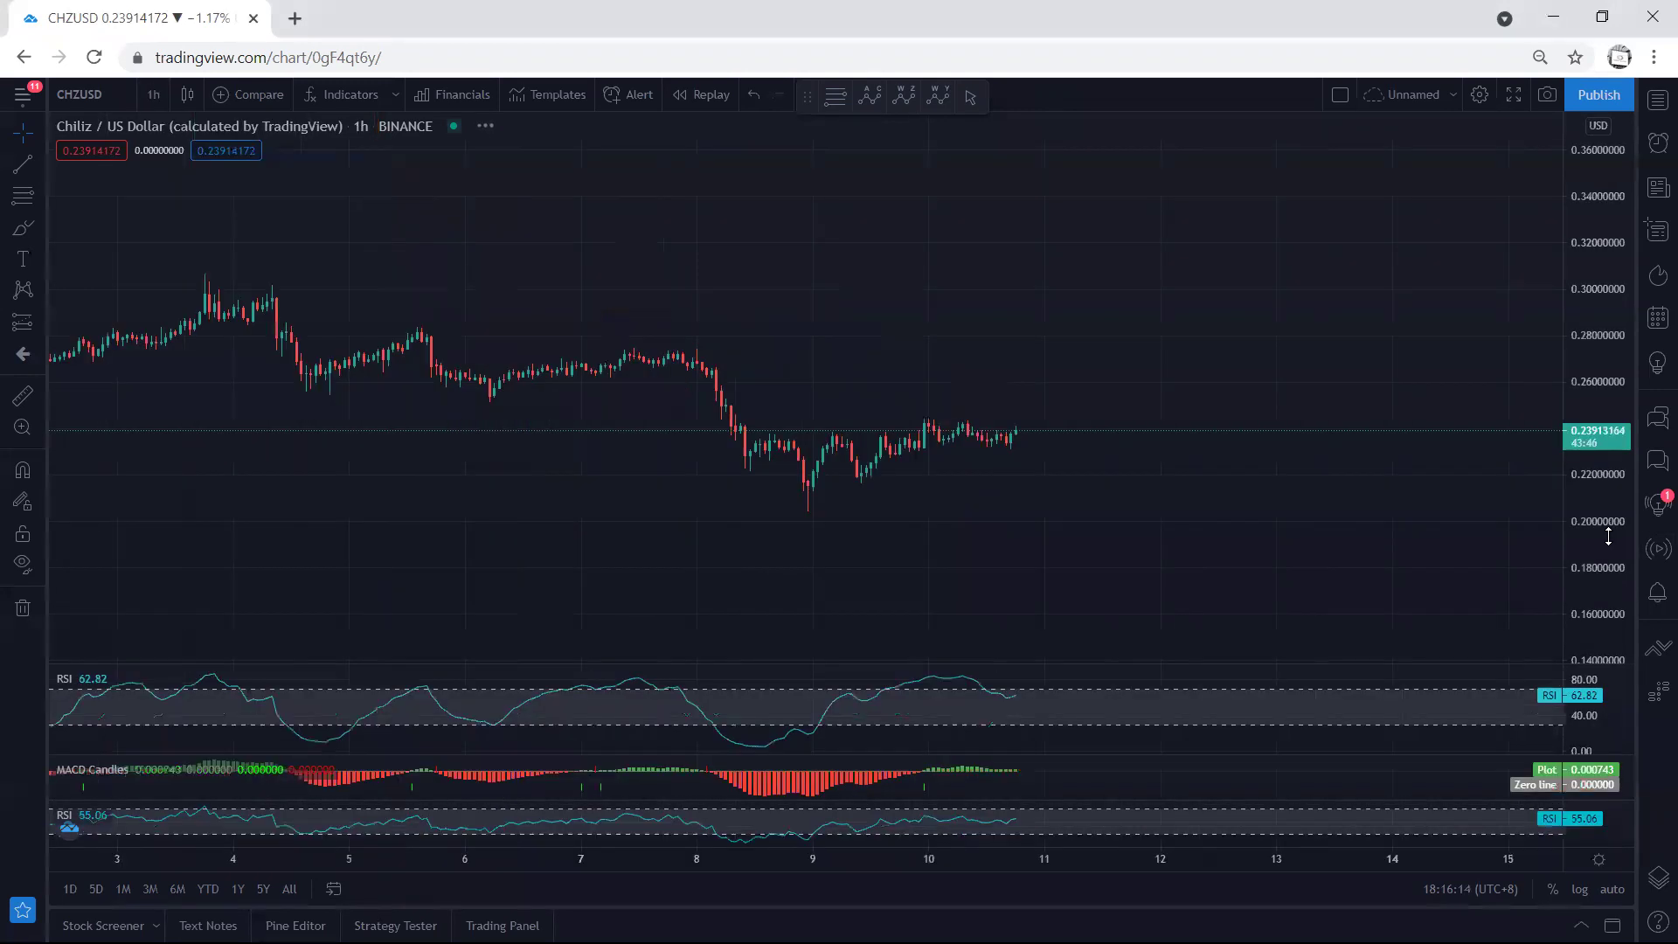
left_click_drag(1571, 567, 1570, 533)
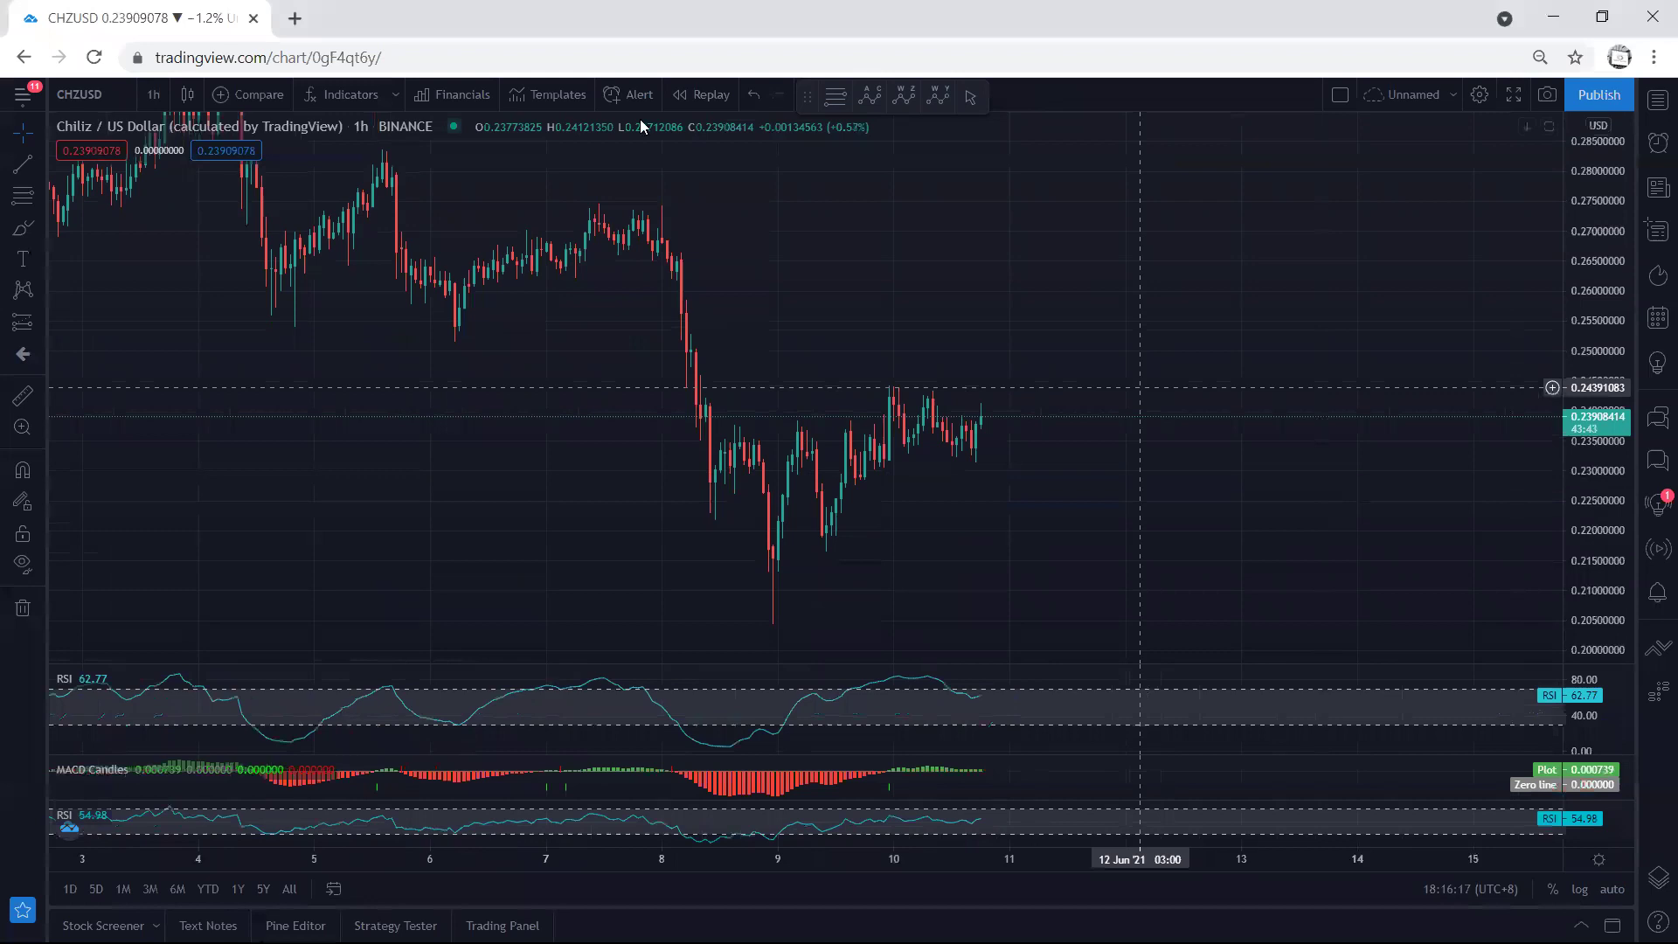
- Sketch a rising path through the 10 June candles, box their consolidation with a falling path to about 0.225, and clear the sketches
left_click_drag(889, 393, 950, 444)
mouse_move(797, 445)
left_mouse_down()
mouse_move(823, 507)
mouse_move(883, 386)
left_mouse_up()
mouse_move(832, 534)
left_mouse_down()
mouse_move(939, 489)
mouse_move(1013, 367)
left_mouse_up()
key("e")
mouse_move(908, 387)
left_mouse_down()
mouse_move(992, 384)
mouse_move(999, 437)
mouse_move(900, 400)
mouse_move(1049, 496)
left_mouse_up()
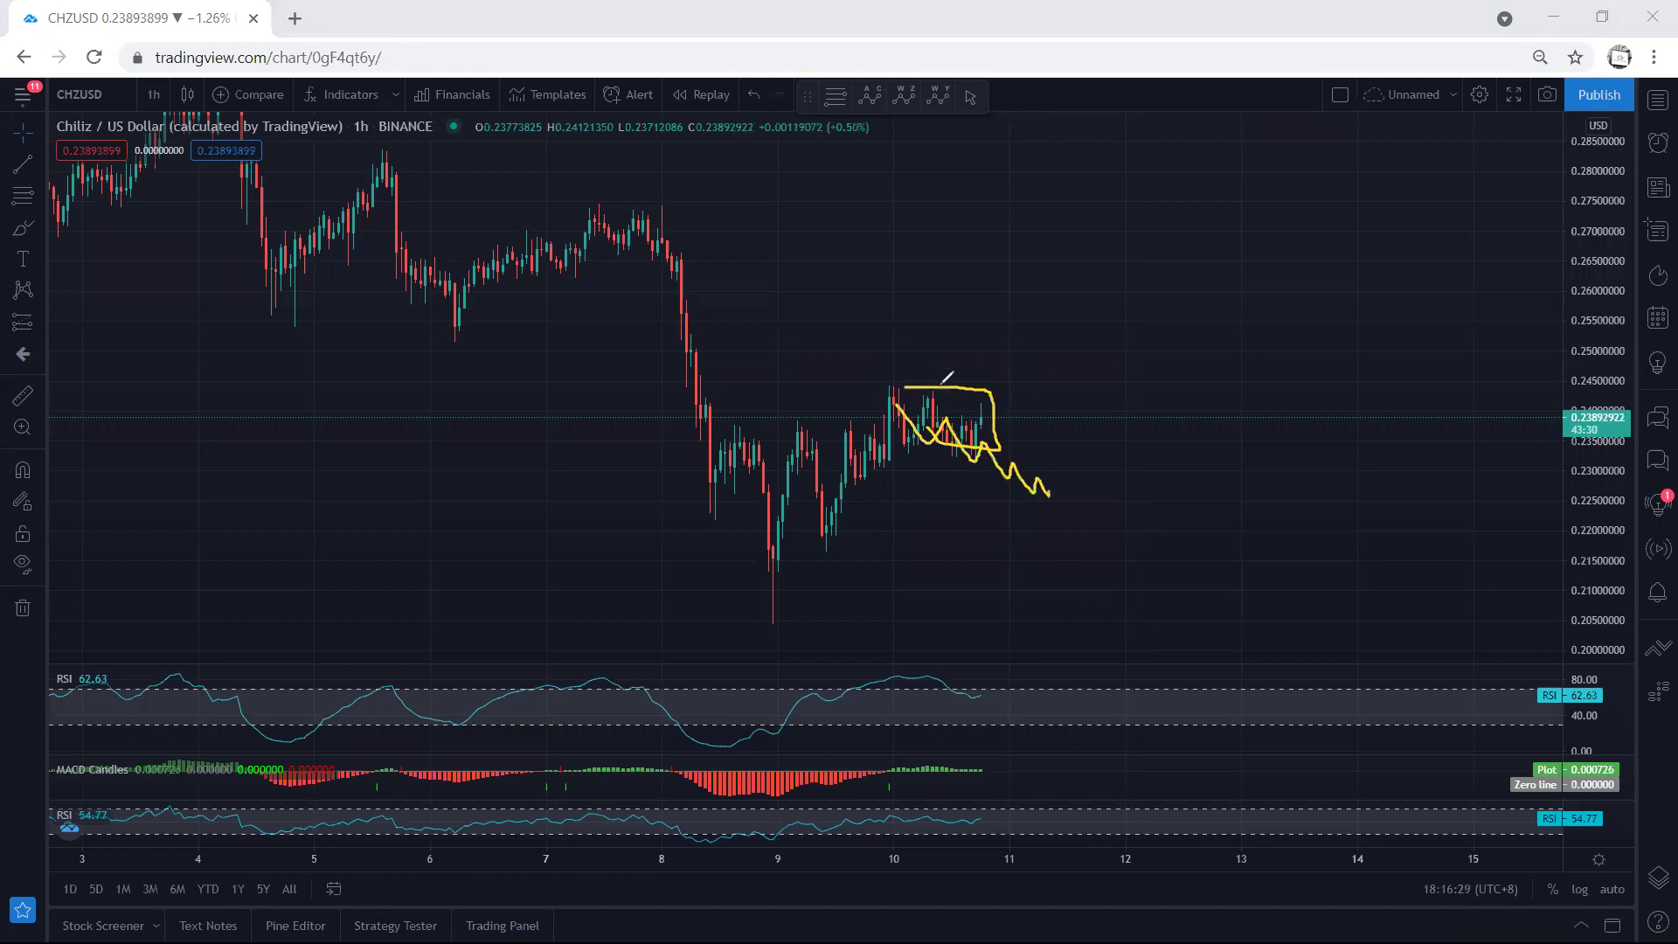
key("e")
- Mark resistance at about 0.245 above the 10 June highs, sketch a breakout to about 0.255, and clear the markup
left_click_drag(969, 446, 1005, 320)
left_click_drag(867, 382, 1018, 380)
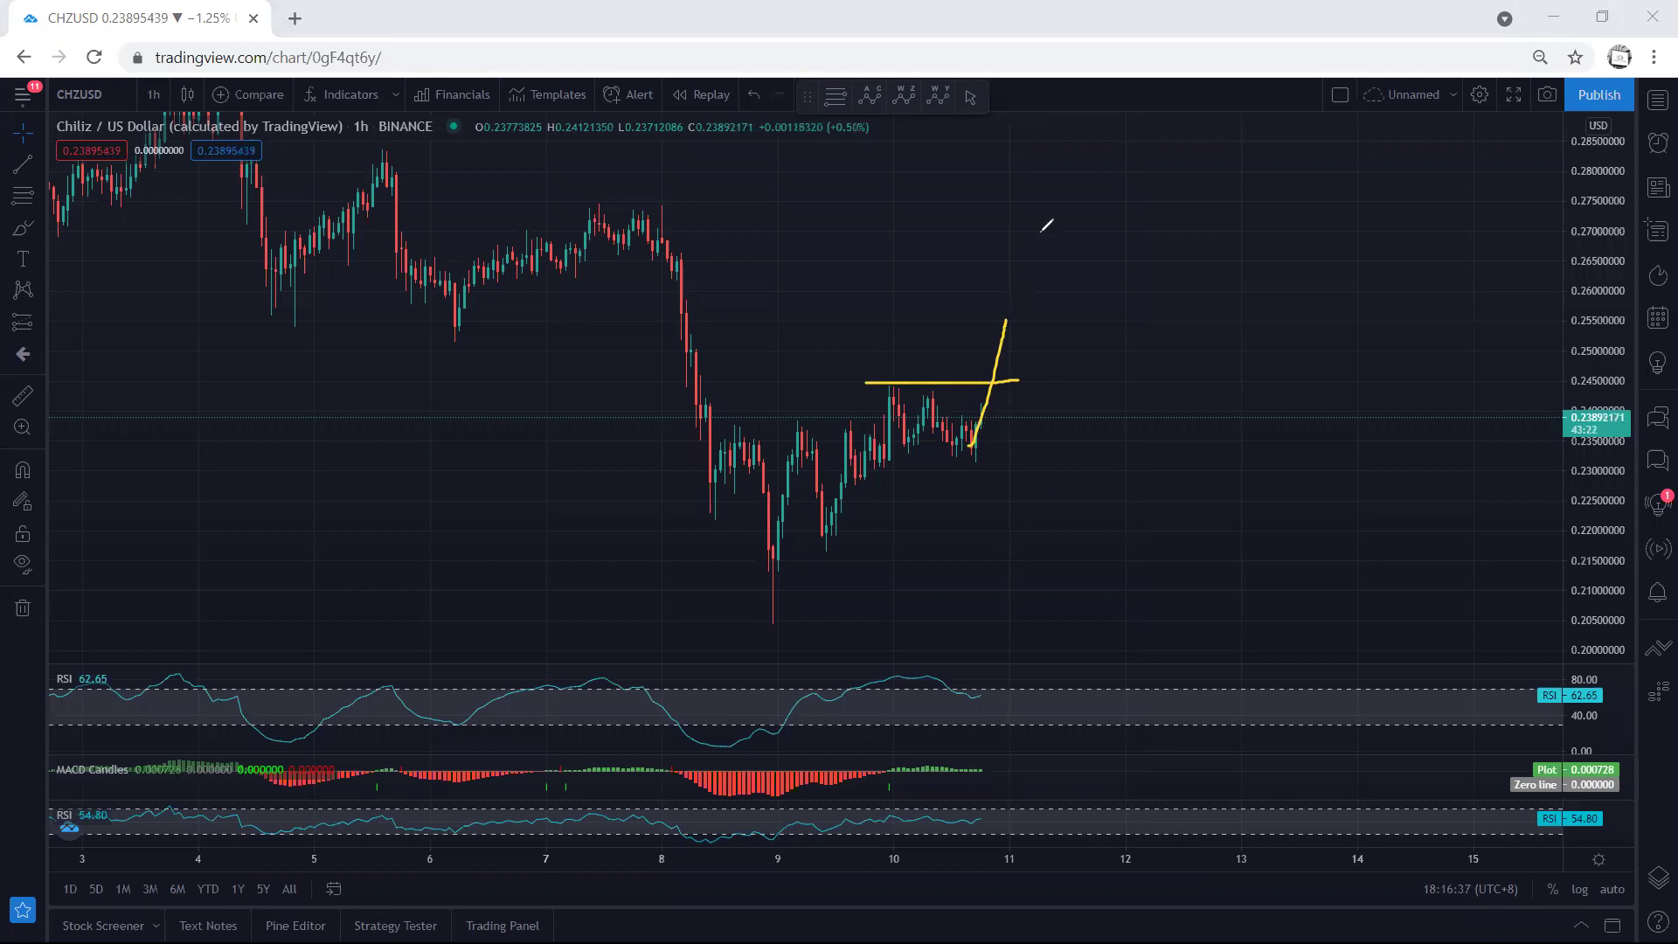
key("ctrl+shift+7")
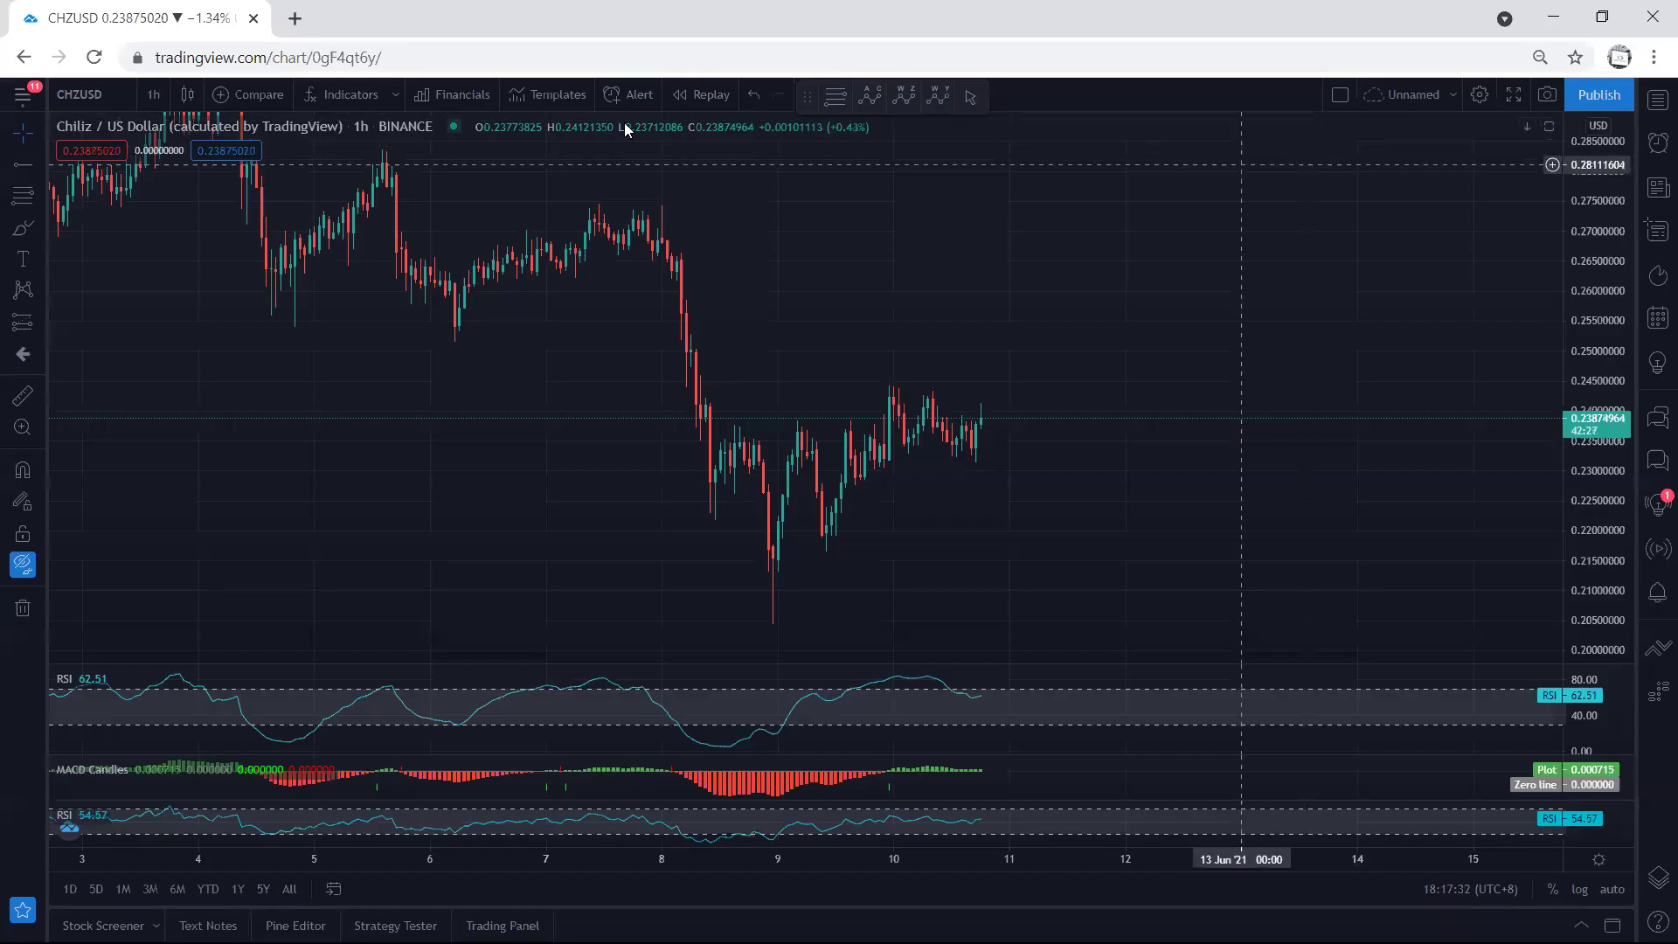
- Mark the resistance at about 0.245 with a pointing arrow, draw a breakout arrow up to about 0.26, and clear the markup
left_click_drag(878, 381, 1009, 381)
left_click_drag(968, 453, 1018, 306)
left_click_drag(861, 326, 908, 365)
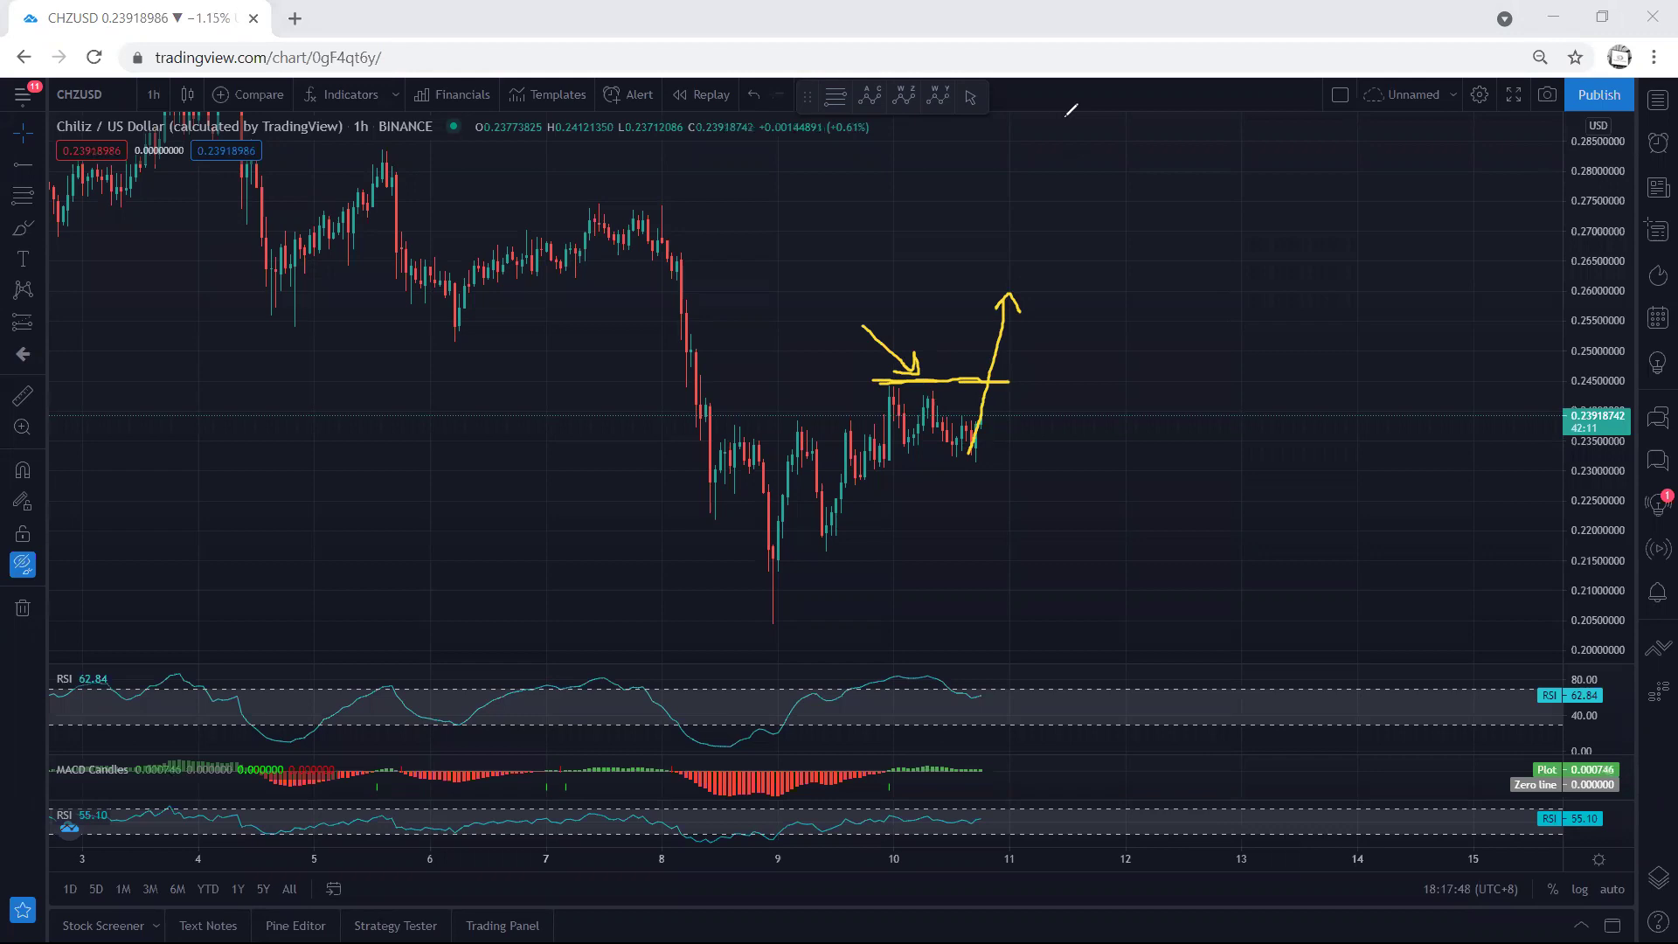
key("Escape")
- Show the hidden drawings, point arrows at the 0.252 and 0.262 levels, circle the zone between them, and sketch upward moves to both
left_click(23, 564)
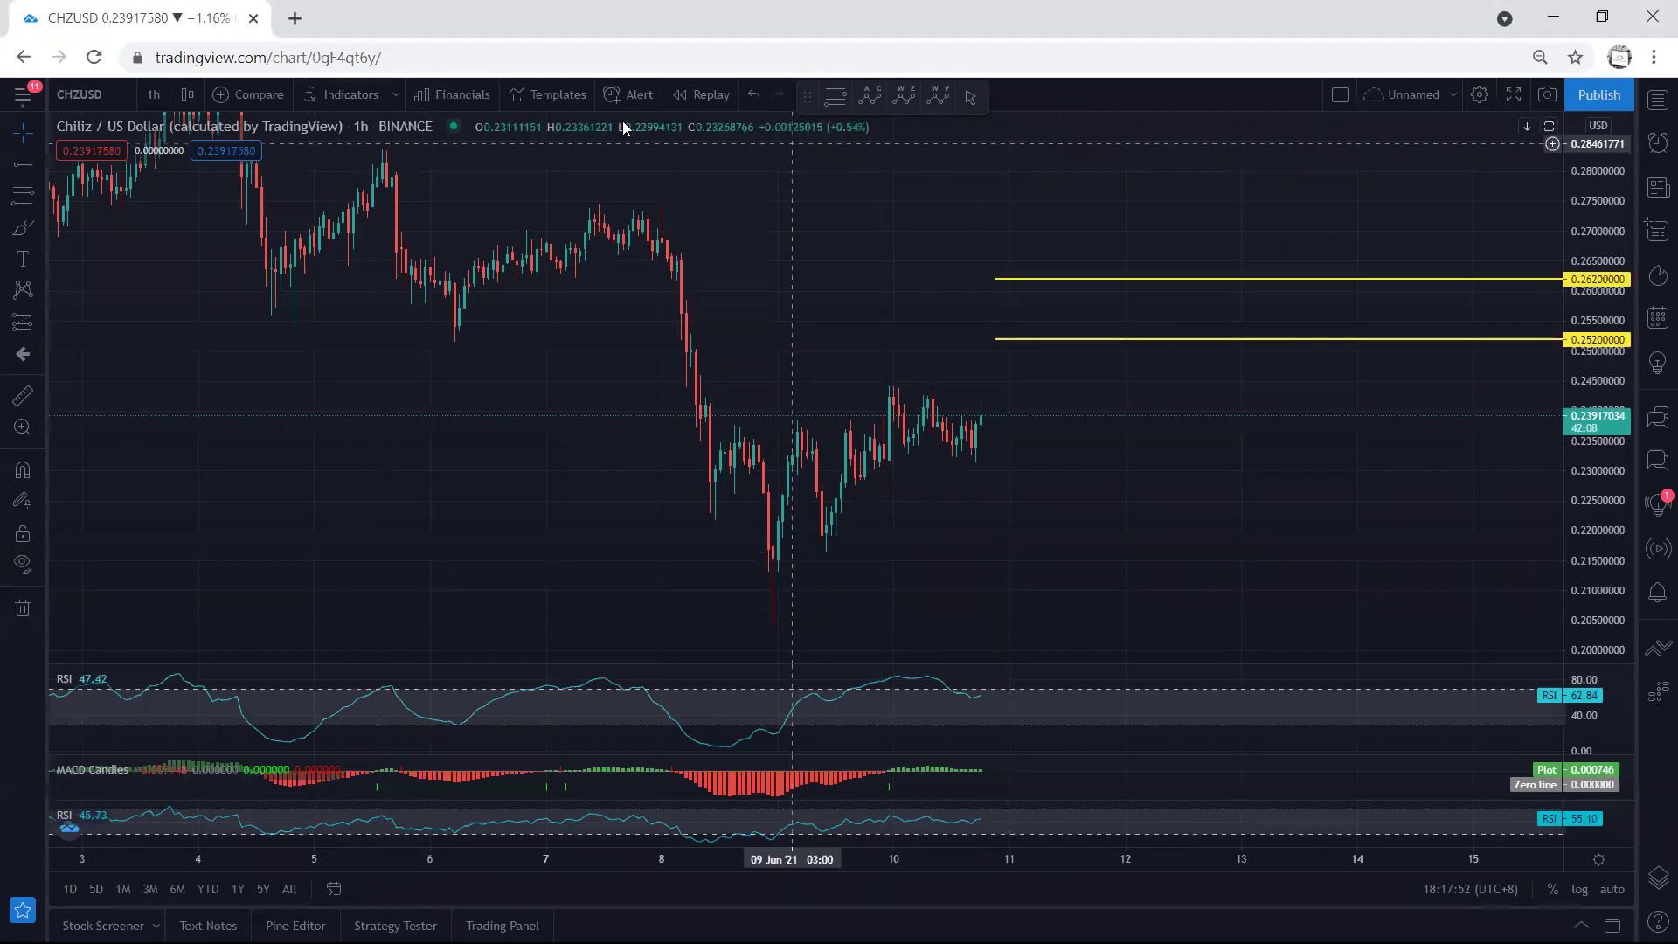
mouse_move(936, 316)
left_mouse_down()
mouse_move(999, 341)
mouse_move(977, 346)
left_mouse_up()
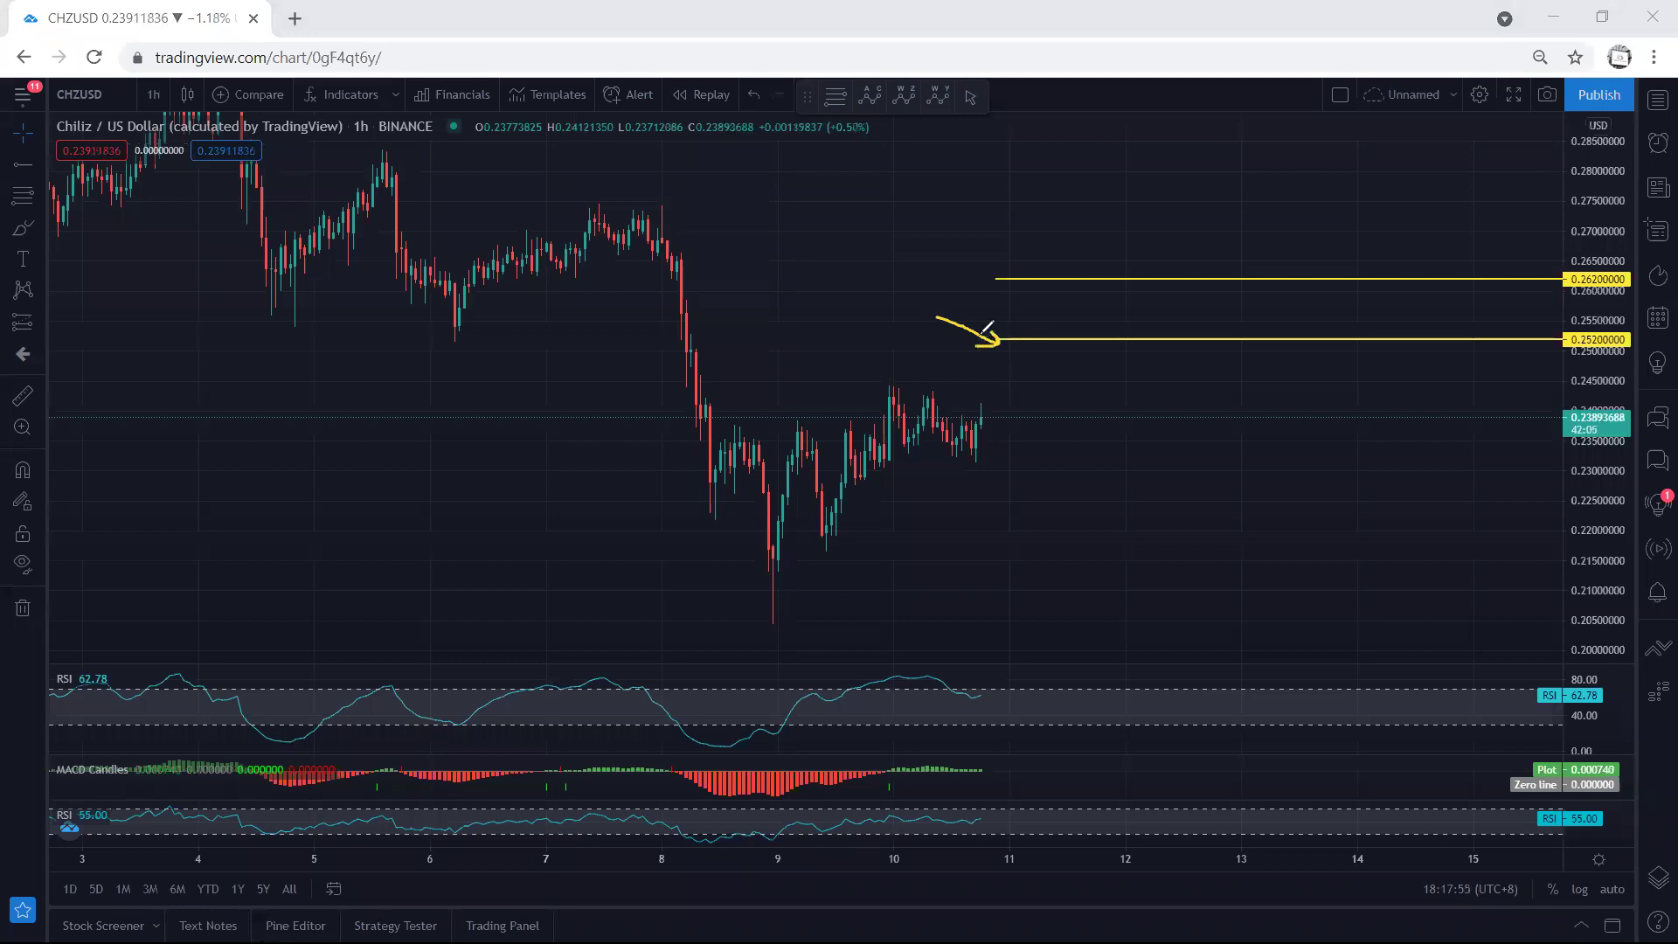
left_click_drag(947, 243, 971, 274)
mouse_move(1014, 331)
left_mouse_down()
mouse_move(998, 317)
mouse_move(1035, 291)
mouse_move(1011, 323)
left_mouse_up()
left_click_drag(1060, 407, 1102, 287)
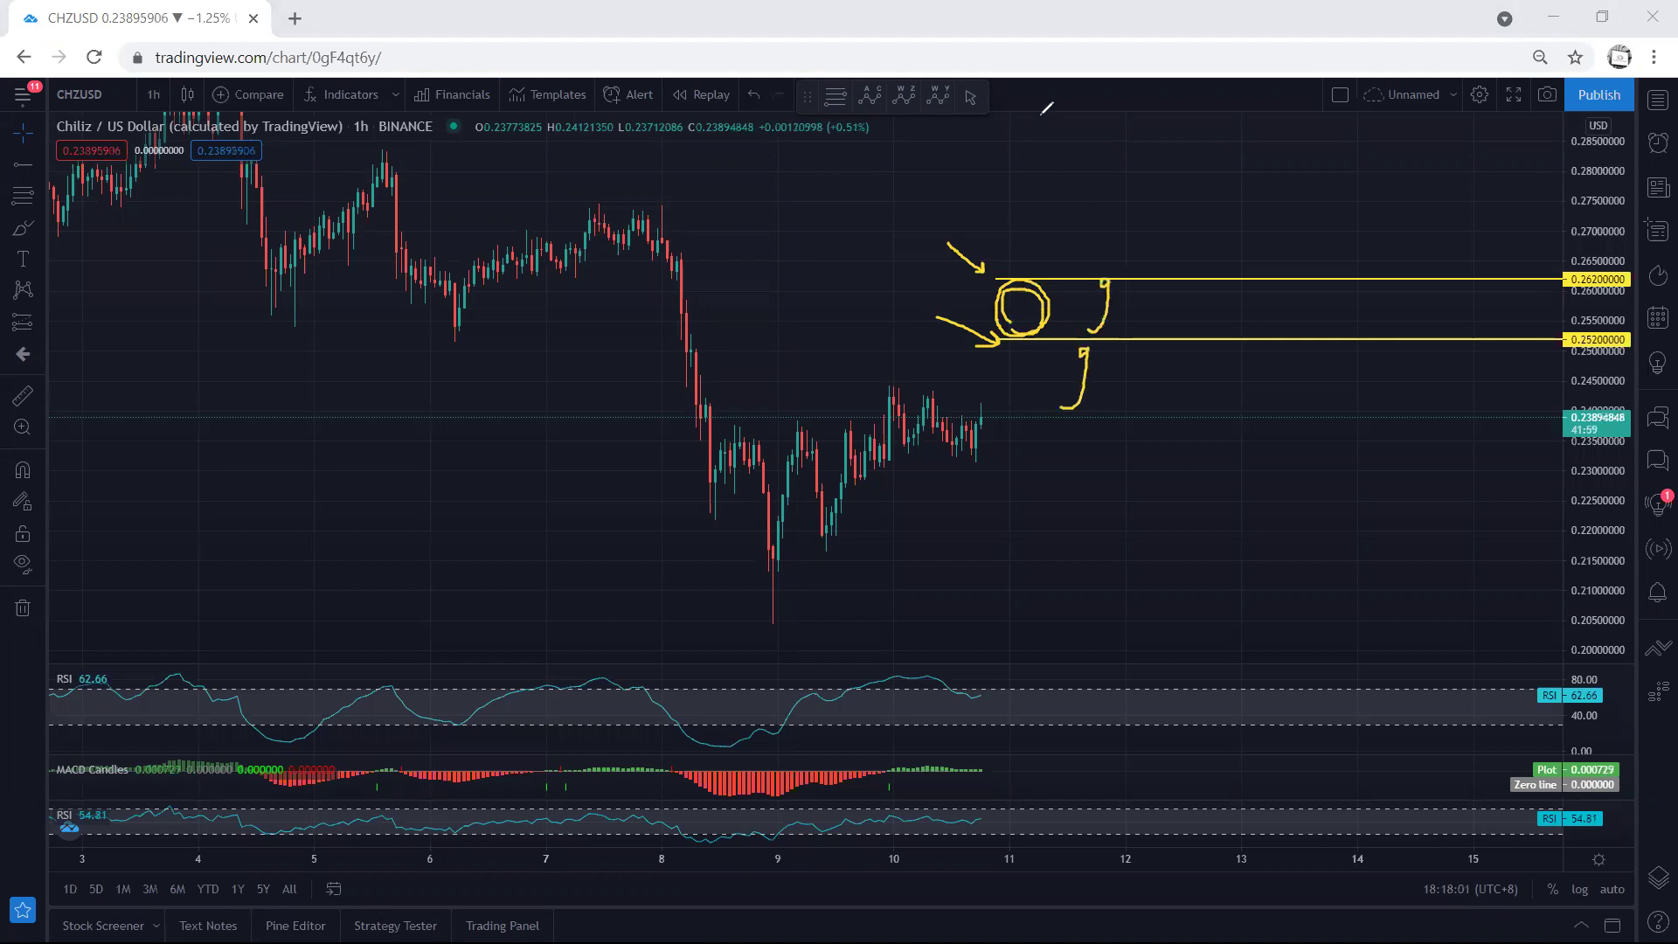
- Replace the markup with a rising 9–10 June channel and breakout past about 0.245, and box the latest indicator readings with a pointing arrow
key("e")
left_click_drag(809, 418, 885, 380)
left_click_drag(836, 533, 968, 457)
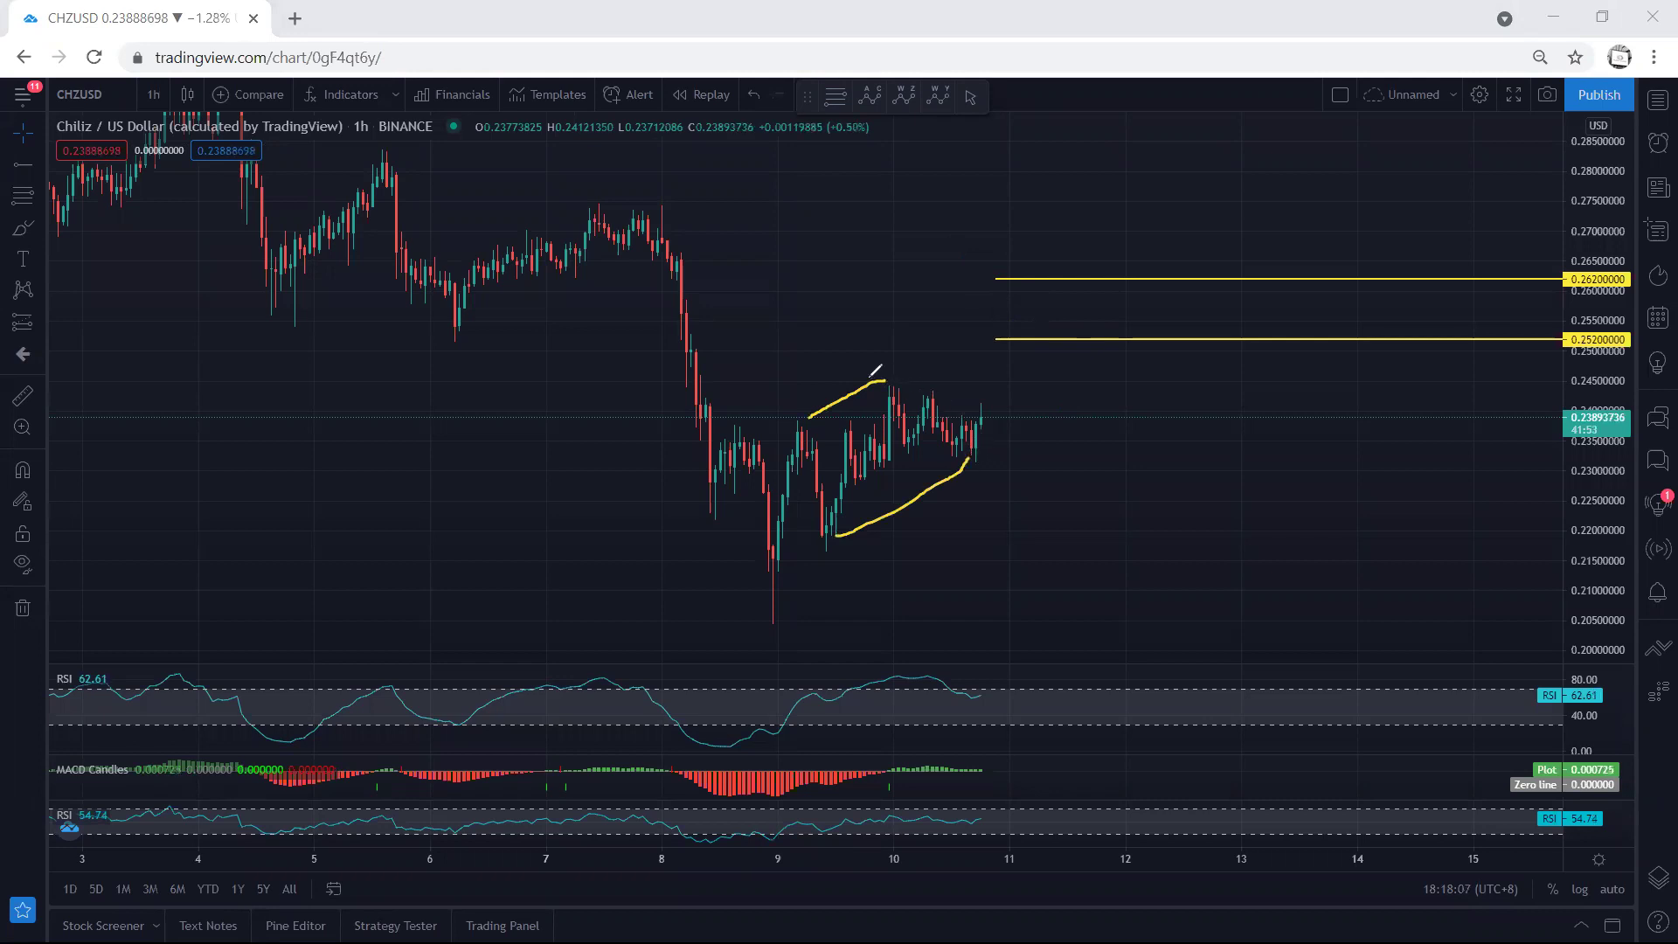
mouse_move(867, 380)
left_mouse_down()
mouse_move(927, 382)
mouse_move(874, 382)
left_mouse_up()
left_click_drag(973, 451, 991, 377)
mouse_move(928, 666)
left_mouse_down()
mouse_move(1022, 794)
mouse_move(917, 644)
left_mouse_up()
mouse_move(1143, 647)
left_mouse_down()
mouse_move(1136, 671)
mouse_move(1014, 719)
mouse_move(1034, 722)
left_mouse_up()
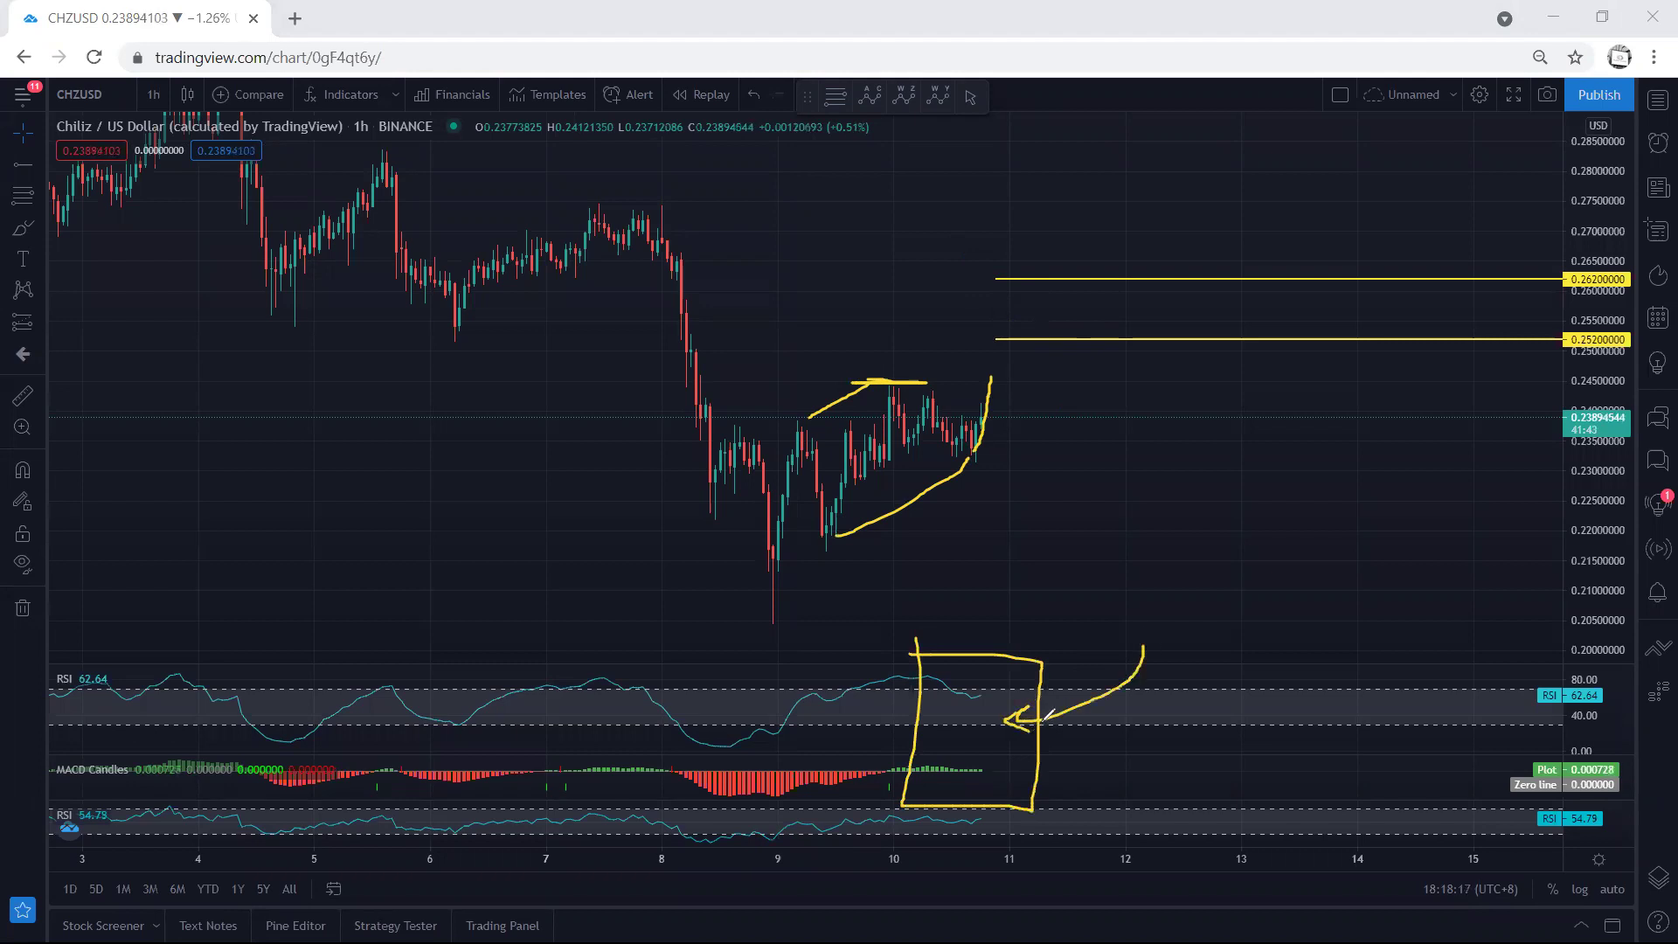
- Sketch an upward move to about 0.249 and a resistance line at about 0.245 over the 10 June highs, and clear both
left_click_drag(977, 426, 1003, 351)
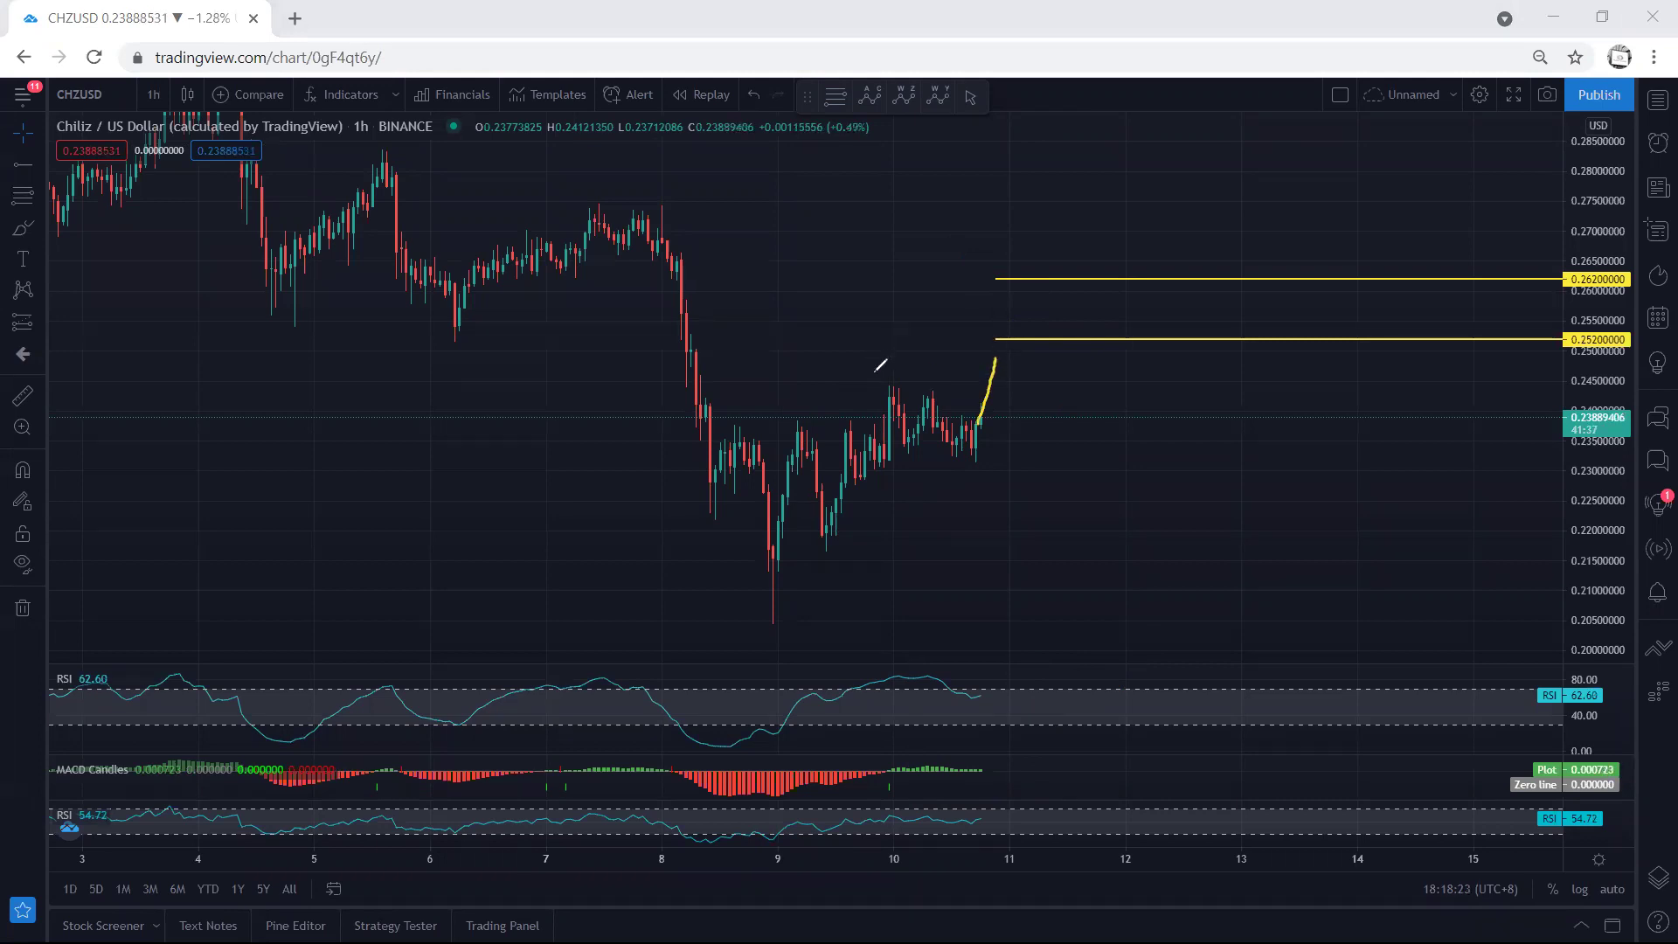
left_click_drag(884, 381, 930, 381)
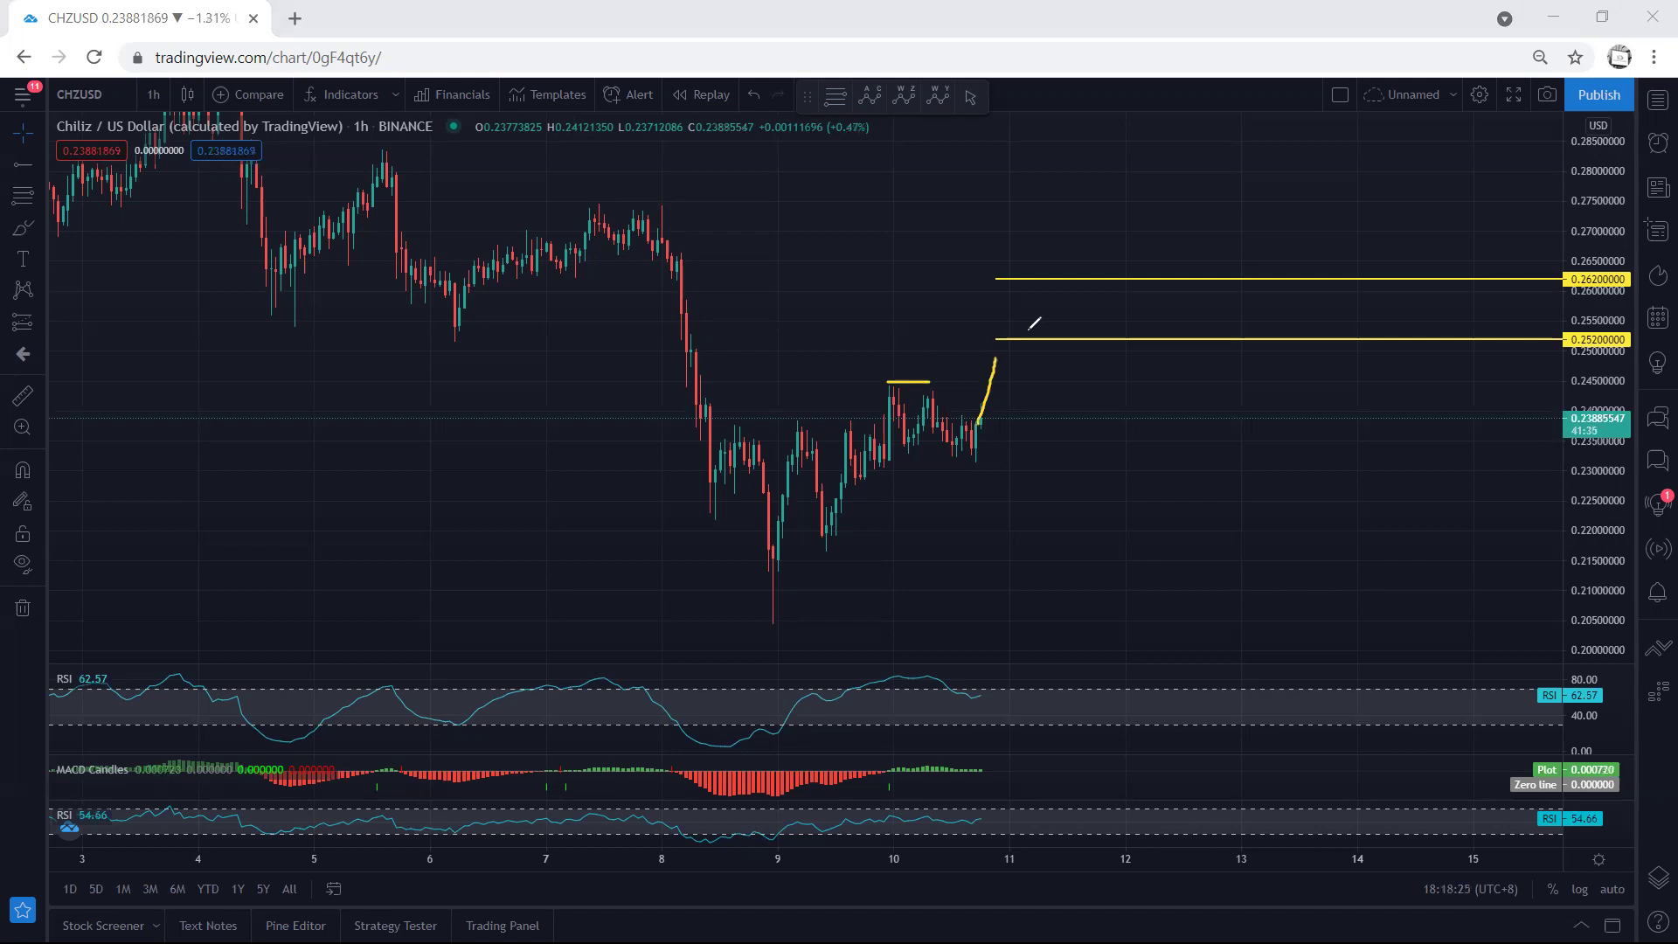
key("e")
- Circle the zone between 0.252 and 0.262 with pointing arrows, bracket the price range of the 8–9 June candles, and clear the markup
mouse_move(1016, 272)
left_mouse_down()
mouse_move(999, 318)
mouse_move(1031, 297)
mouse_move(1005, 278)
mouse_move(956, 320)
mouse_move(977, 325)
left_mouse_up()
left_click_drag(1017, 234, 1053, 259)
mouse_move(757, 421)
left_mouse_down()
mouse_move(730, 450)
mouse_move(717, 612)
mouse_move(780, 616)
left_mouse_up()
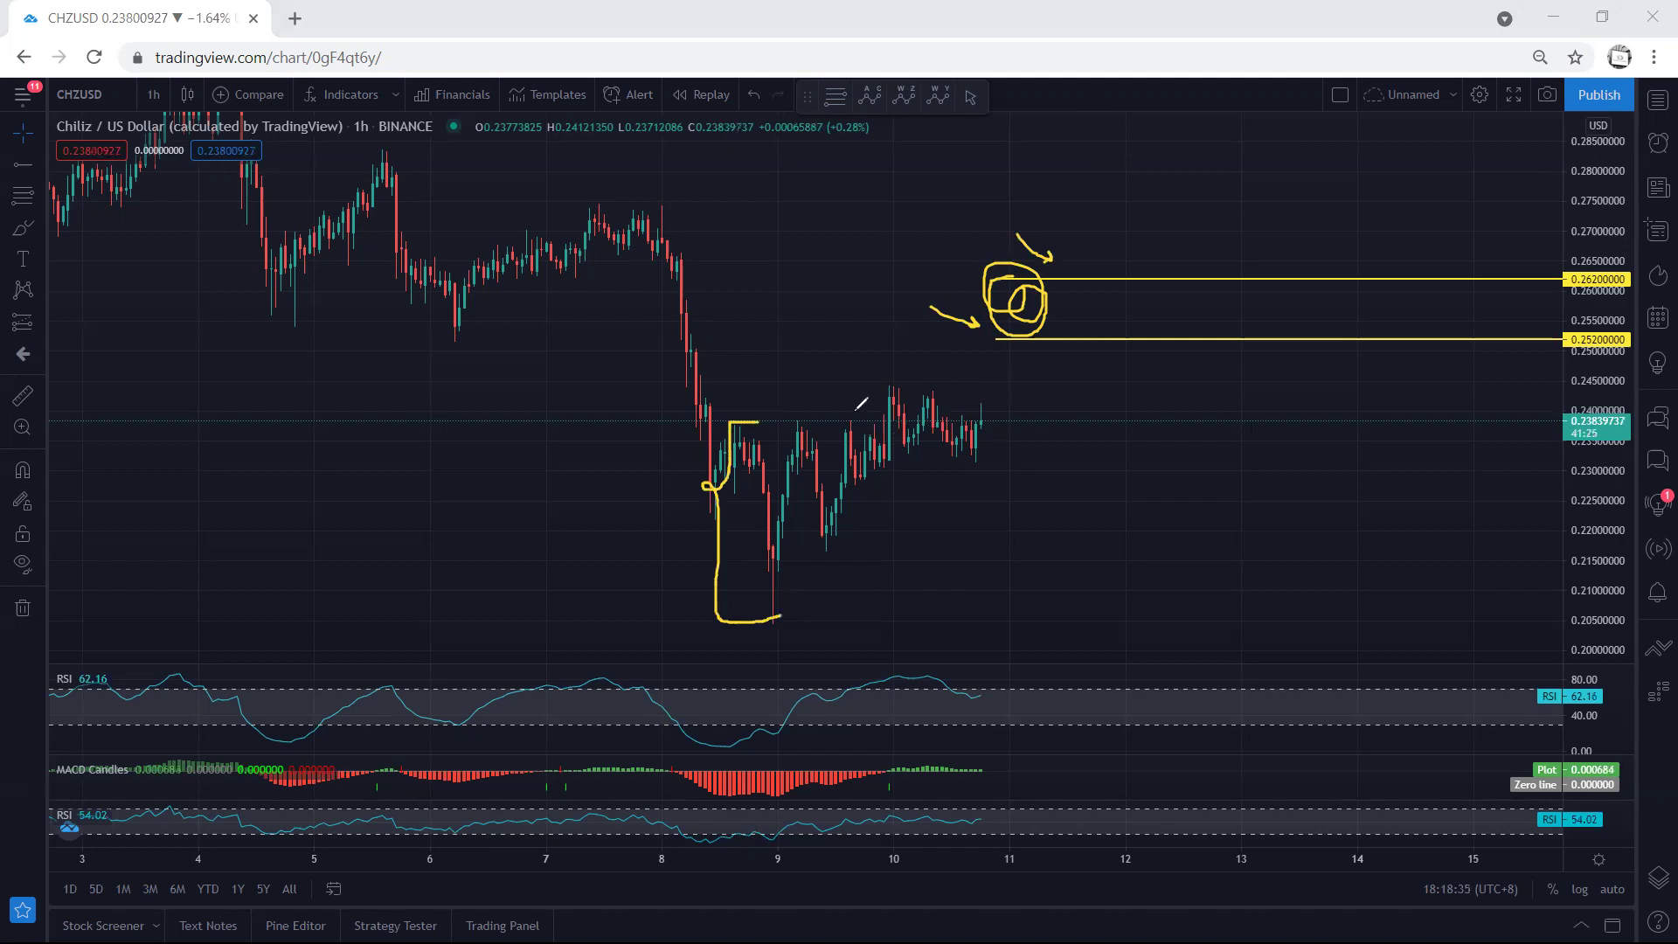
mouse_move(739, 383)
left_mouse_down()
mouse_move(710, 450)
mouse_move(749, 558)
left_mouse_up()
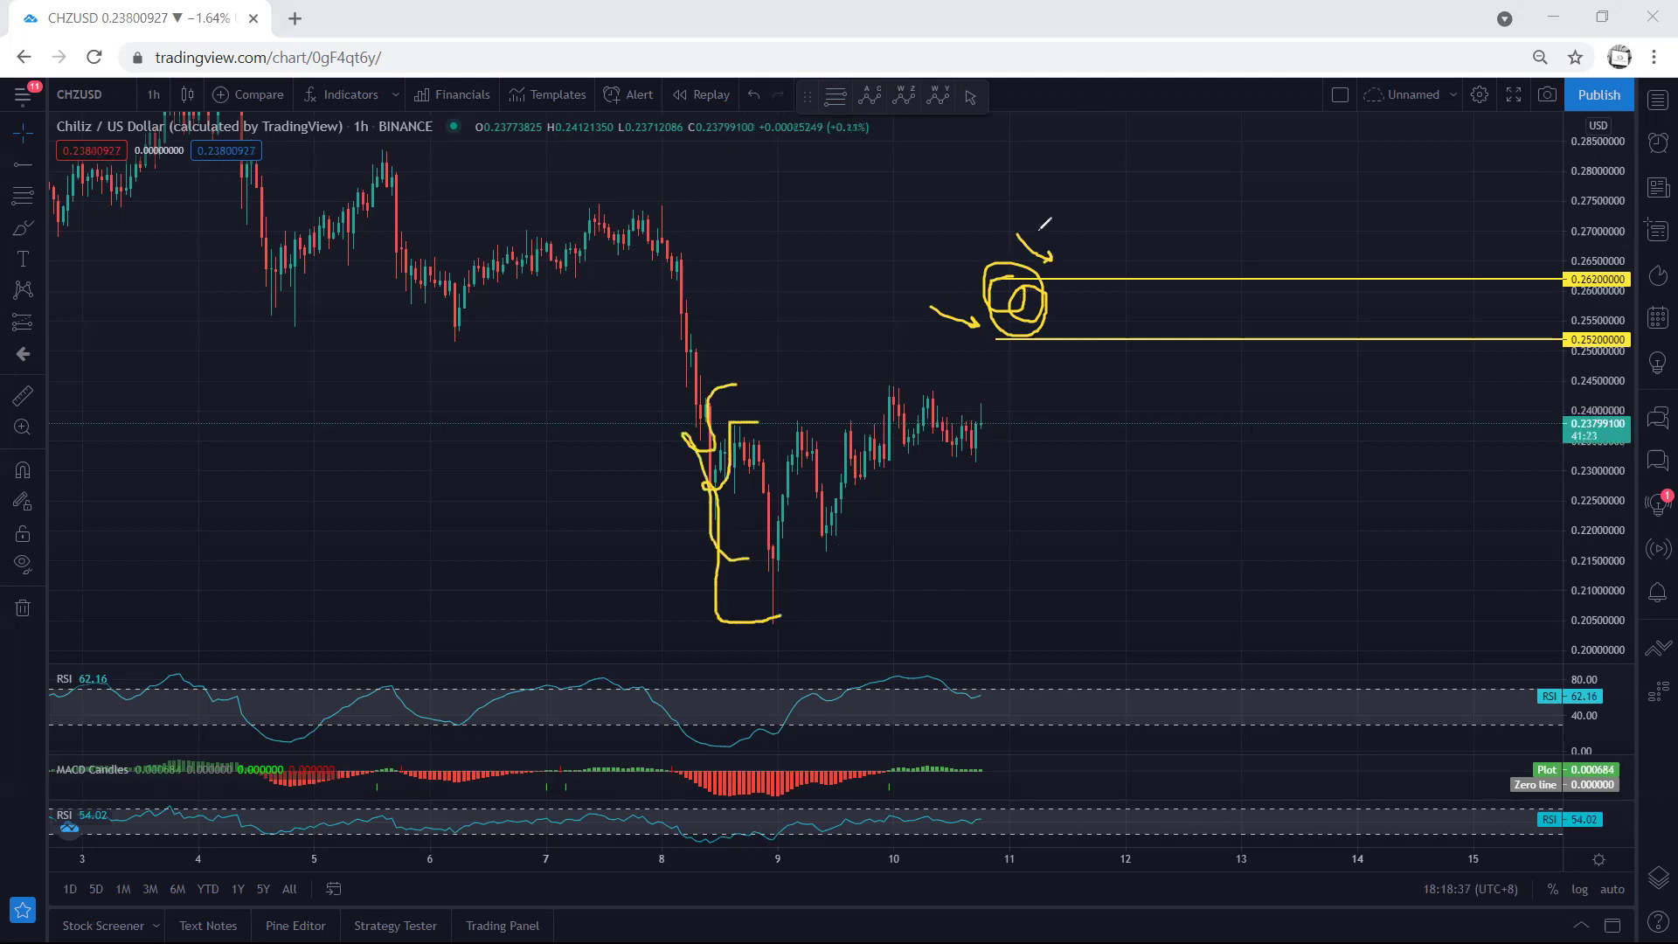
key("e")
- Sketch a short rise and undo it, mark resistance at about 0.245 with a rejection down to about 0.231, and clear the markup
left_click_drag(973, 434, 1007, 377)
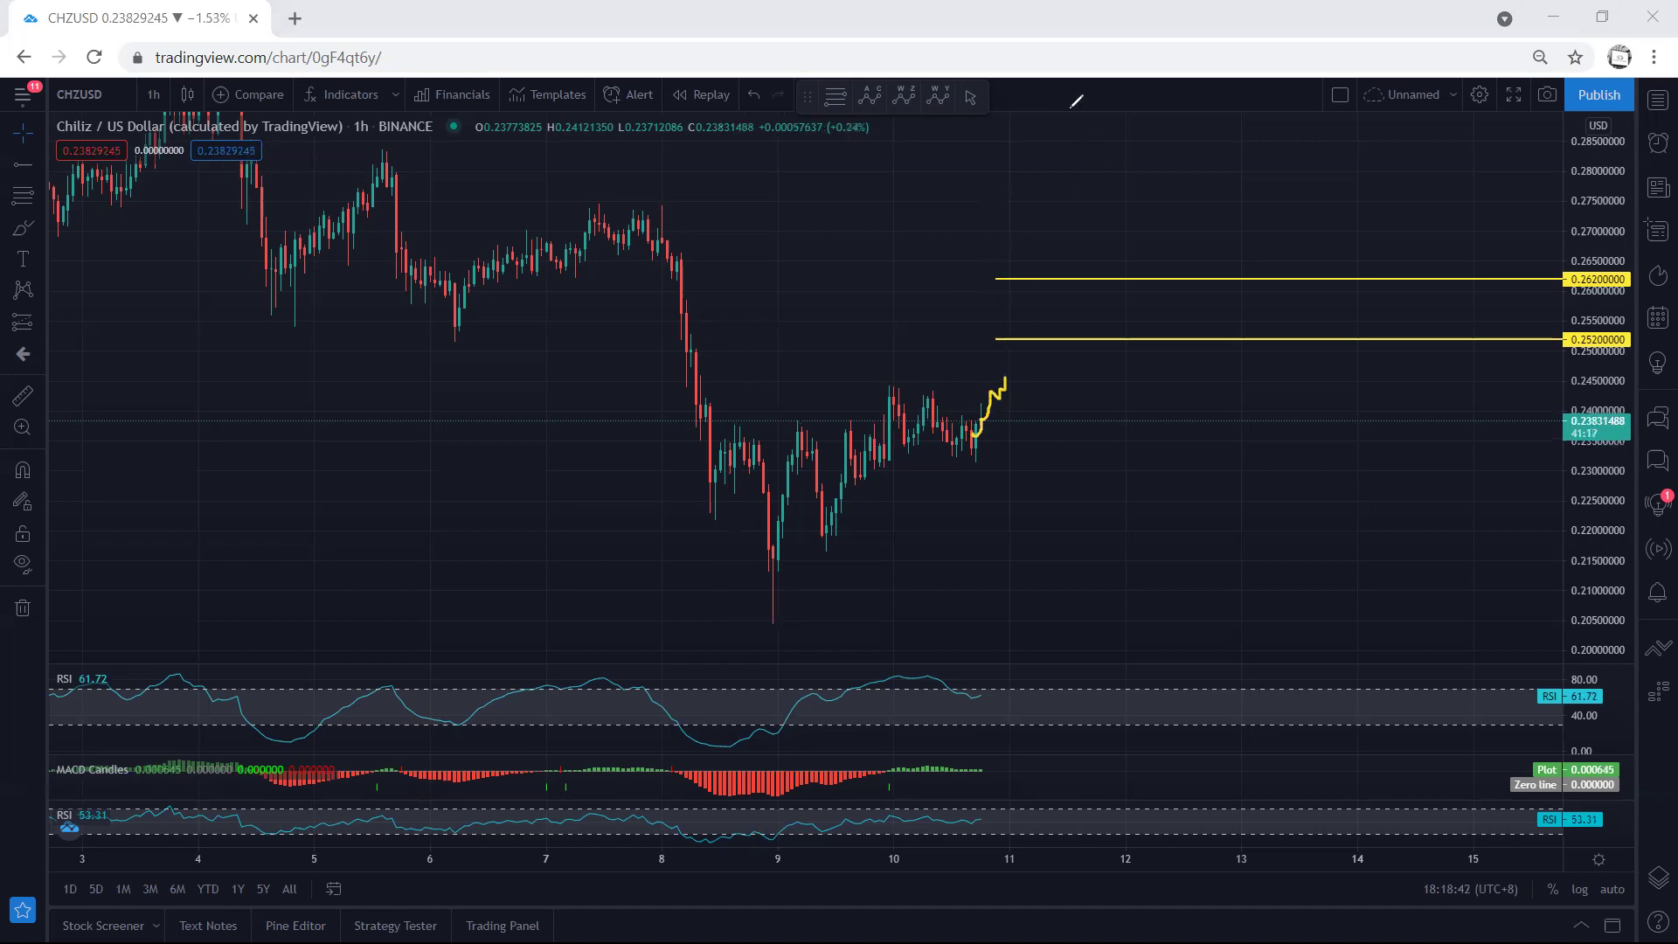
key("ctrl+z")
left_click_drag(864, 379, 952, 374)
mouse_move(962, 435)
left_mouse_down()
mouse_move(994, 391)
mouse_move(1006, 463)
left_mouse_up()
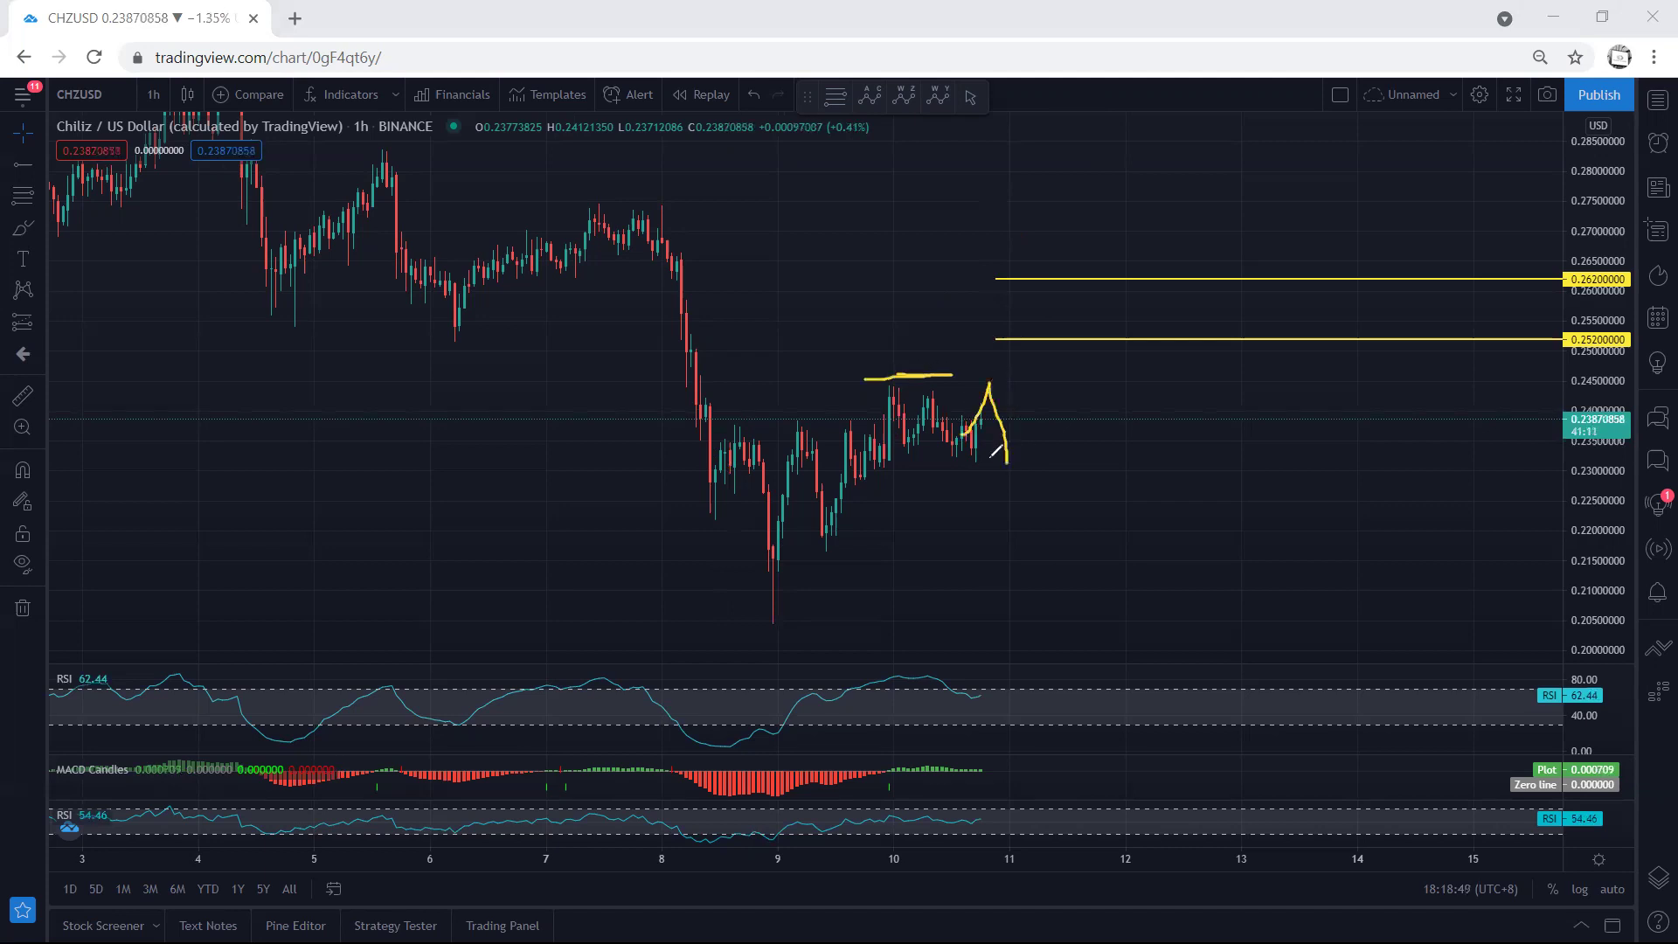
left_click_drag(876, 317, 896, 374)
key("e")
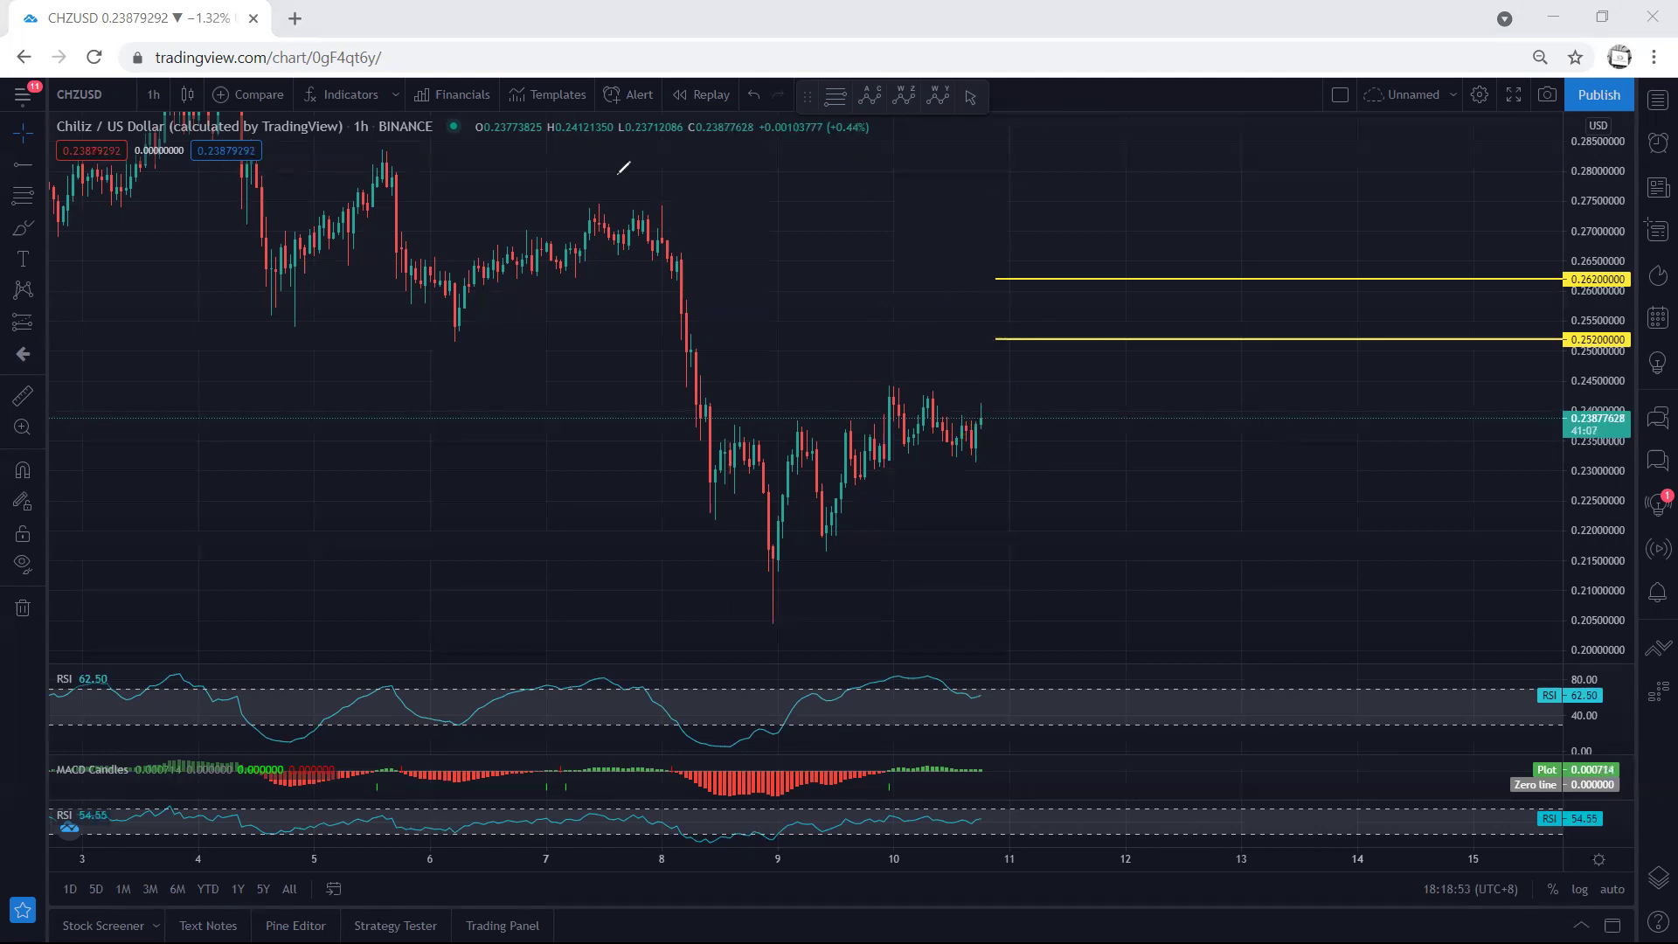
- Outline the rising channel, sketch a path up to 0.252, down to about 0.22 and back up to about 0.272, and clear the markup
left_click_drag(886, 389, 801, 423)
mouse_move(826, 544)
left_mouse_down()
mouse_move(972, 466)
mouse_move(984, 347)
left_mouse_up()
mouse_move(773, 561)
left_mouse_down()
mouse_move(979, 360)
mouse_move(1098, 506)
mouse_move(1134, 509)
left_mouse_up()
mouse_move(1003, 379)
left_mouse_down()
mouse_move(1112, 487)
mouse_move(1200, 216)
left_mouse_up()
left_click_drag(1141, 400, 1197, 219)
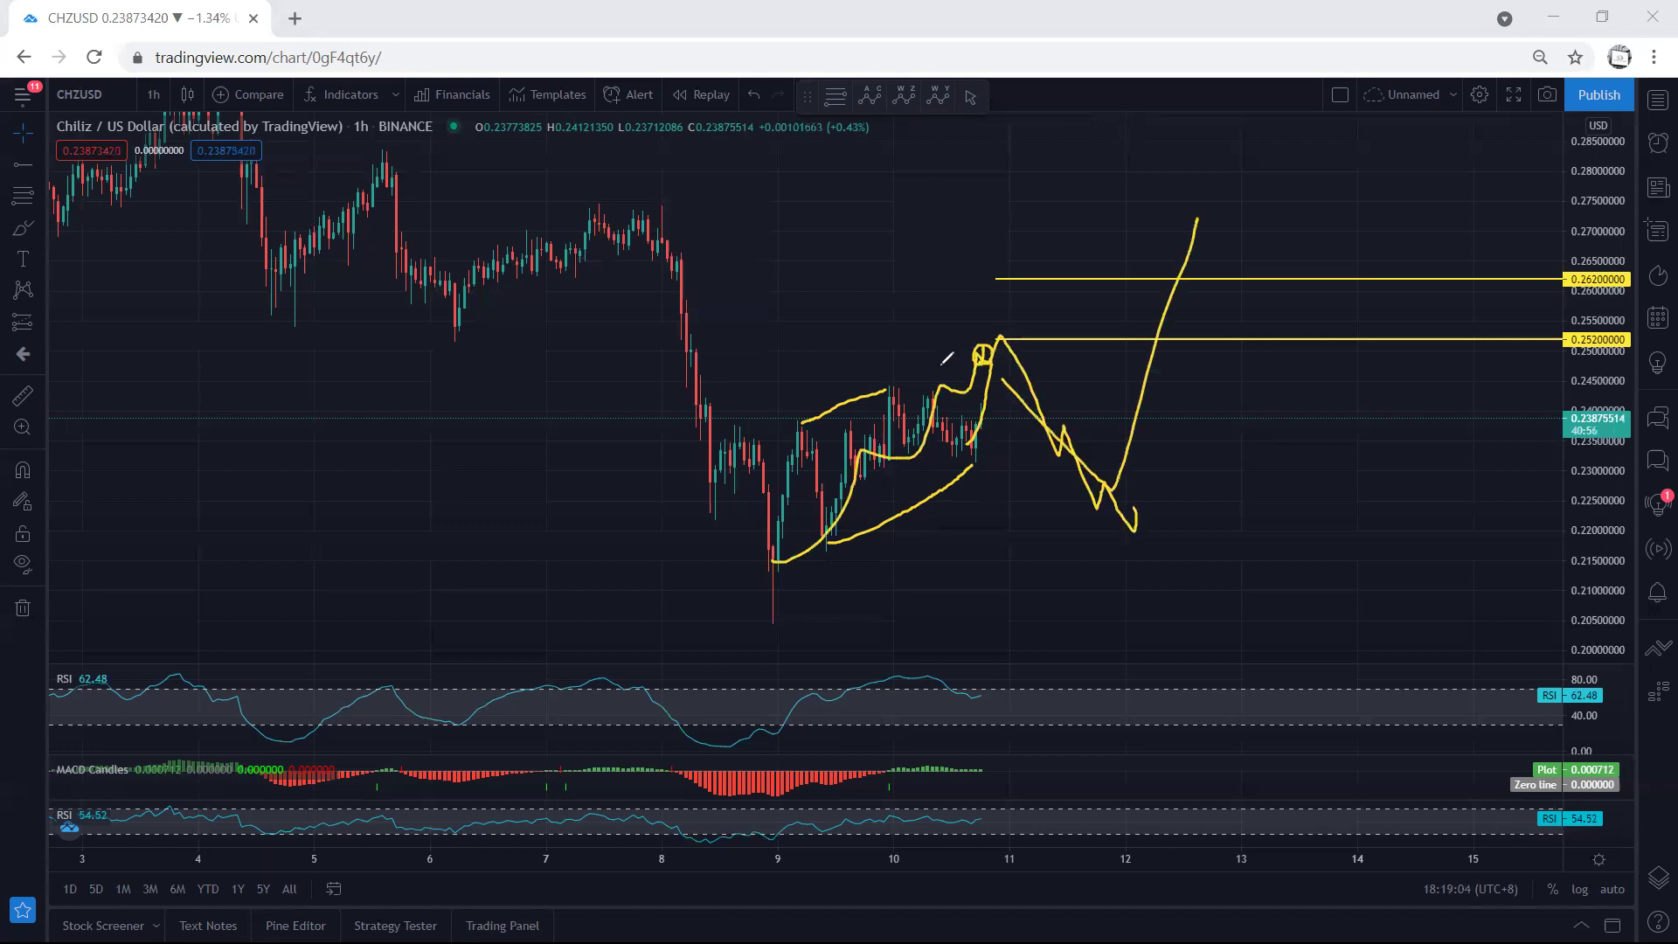
key("Escape")
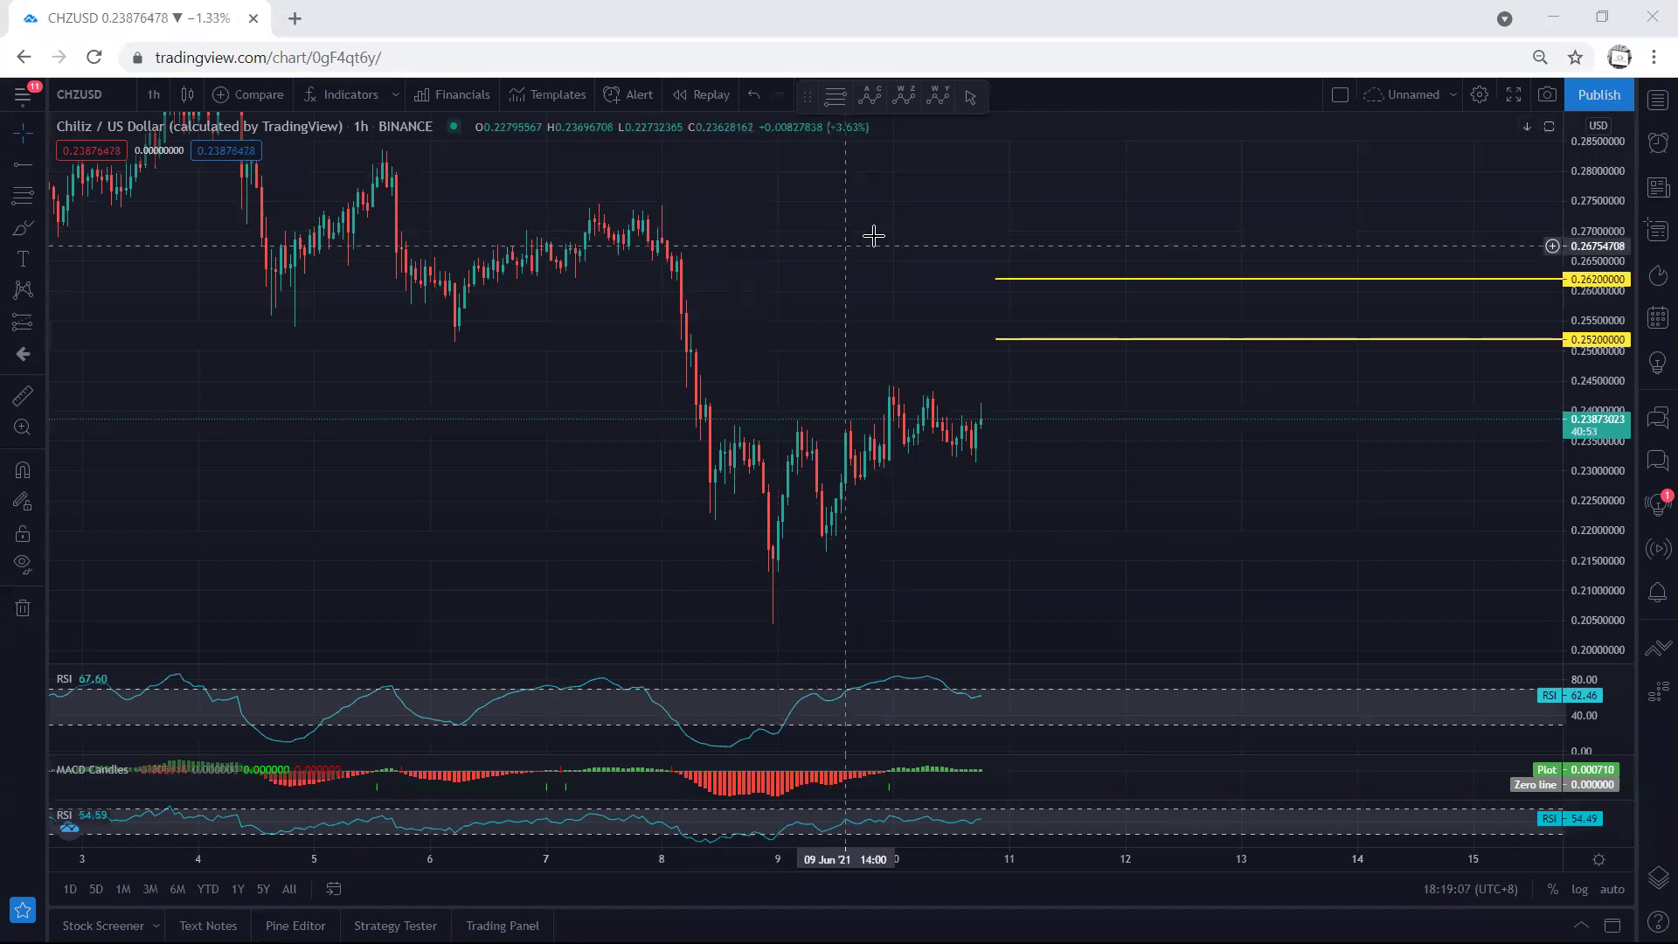